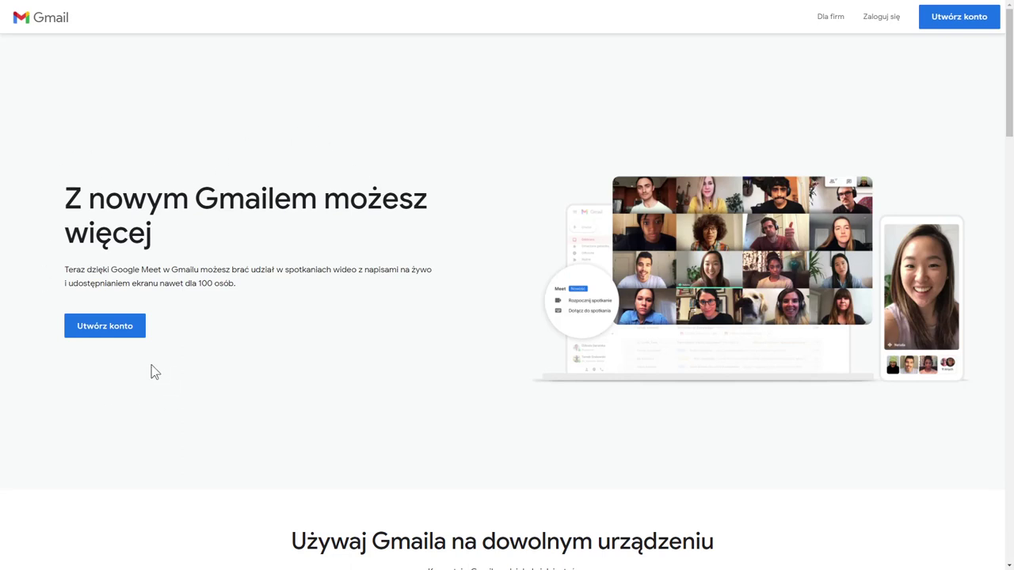
Choose 'Utwórz konto' on the Gmail landing page to begin a new Google account.
{"action": "left_click", "coordinate": [109, 328]}
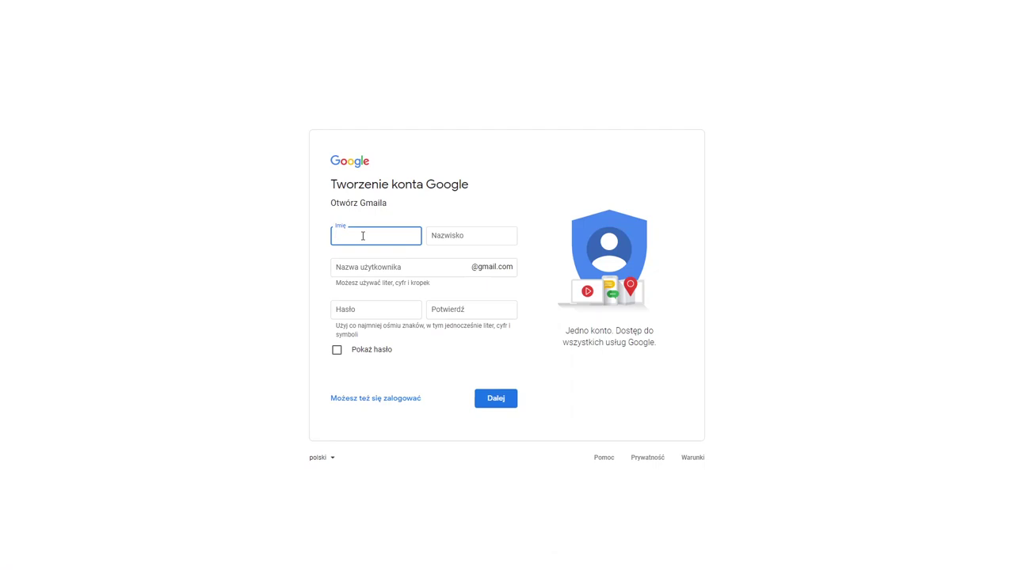
Enter the first name in Imię and the last name in Nazwisko.
{"action": "type", "text": "Sałata"}
{"action": "key", "text": "Tab"}
{"action": "type", "text": "Zielona"}
Enter a Gmail username, then restore its trailing digit '3' after the 'name taken' check.
{"action": "left_click", "coordinate": [387, 264]}
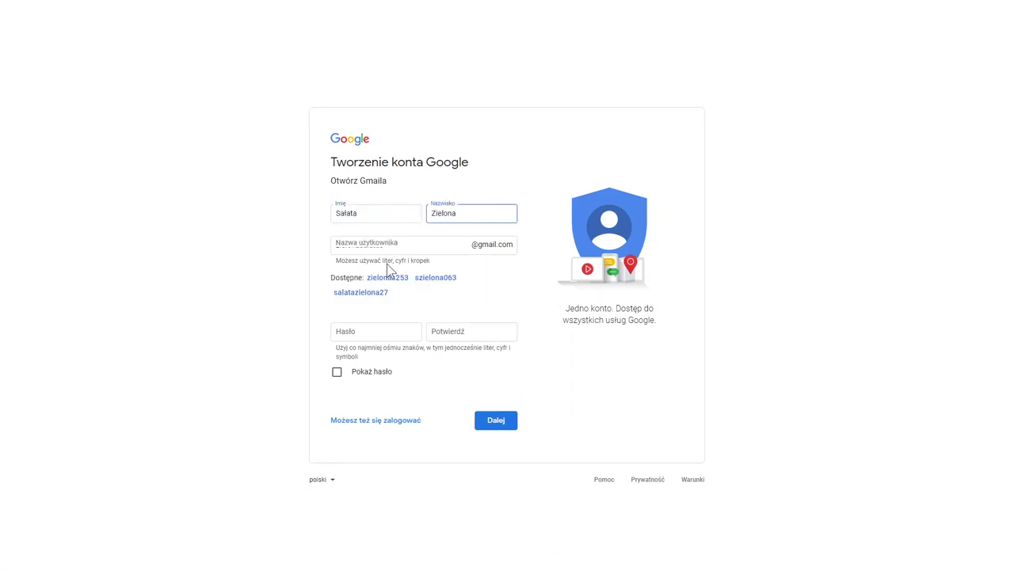
{"action": "left_click", "coordinate": [394, 247]}
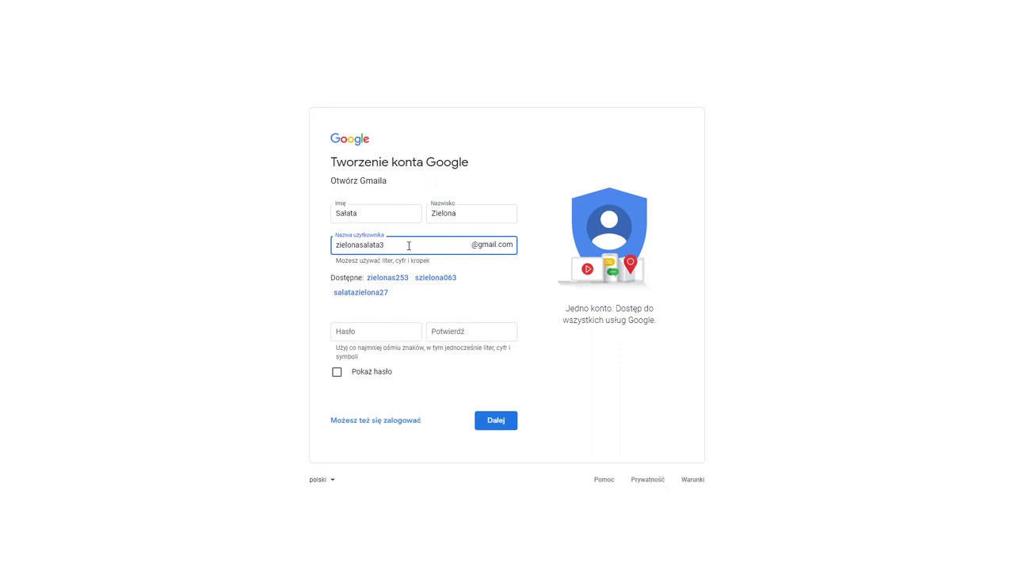
{"action": "left_click_drag", "start_coordinate": [385, 246], "coordinate": [325, 250]}
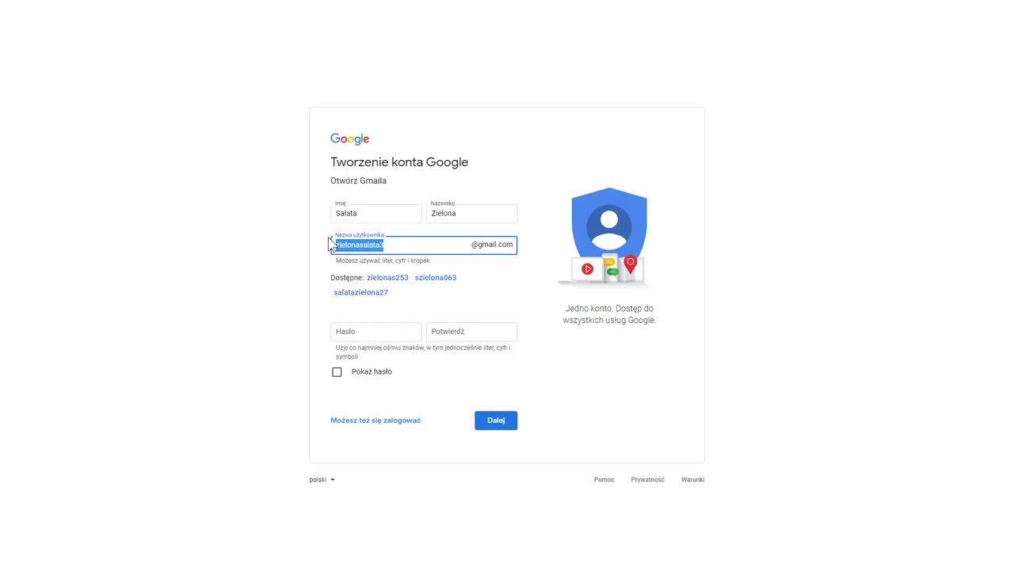
{"action": "left_click", "coordinate": [398, 245]}
{"action": "key", "text": "BackSpace"}
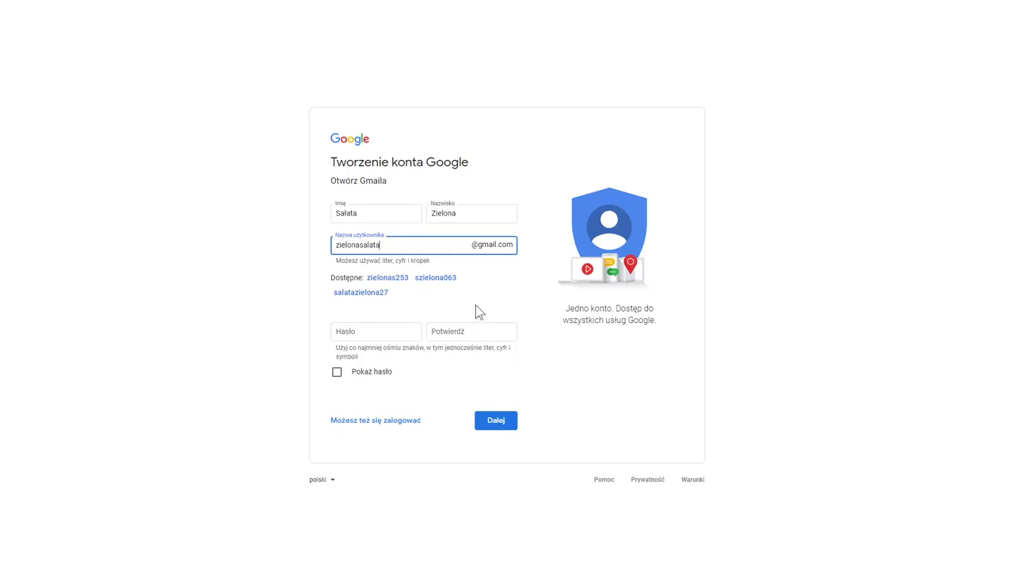
{"action": "left_click", "coordinate": [477, 305]}
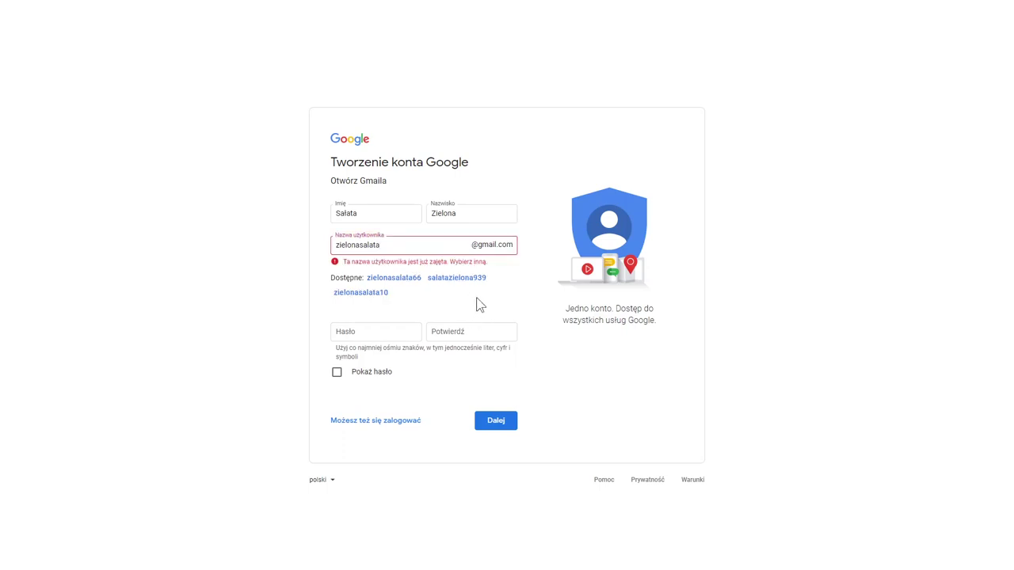
{"action": "left_click", "coordinate": [412, 246]}
{"action": "type", "text": "3"}
{"action": "left_click", "coordinate": [437, 288]}
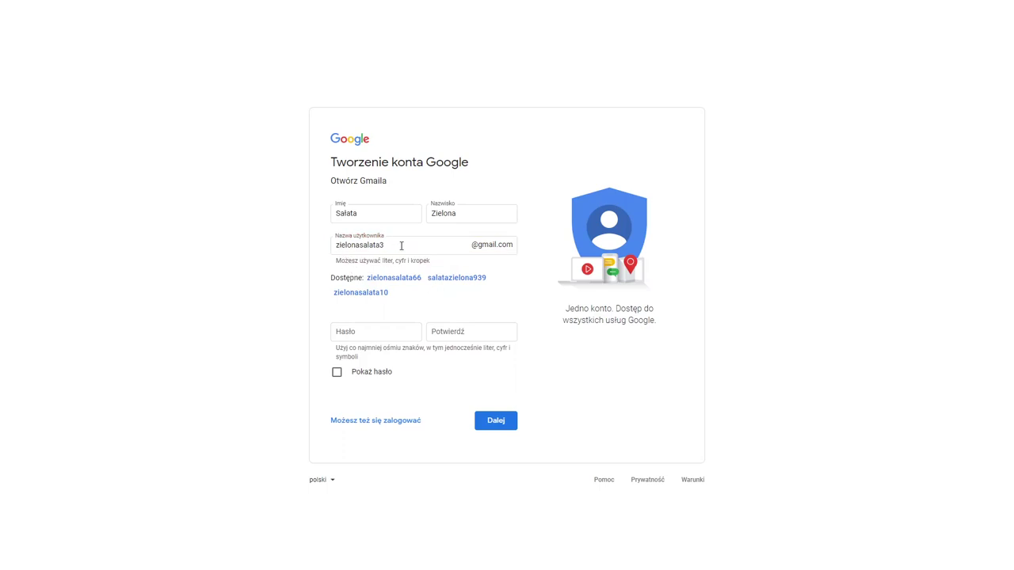
{"action": "left_click", "coordinate": [389, 329]}
Enter the account password in Hasło and Potwierdź, then submit with Dalej.
{"action": "left_click", "coordinate": [464, 331]}
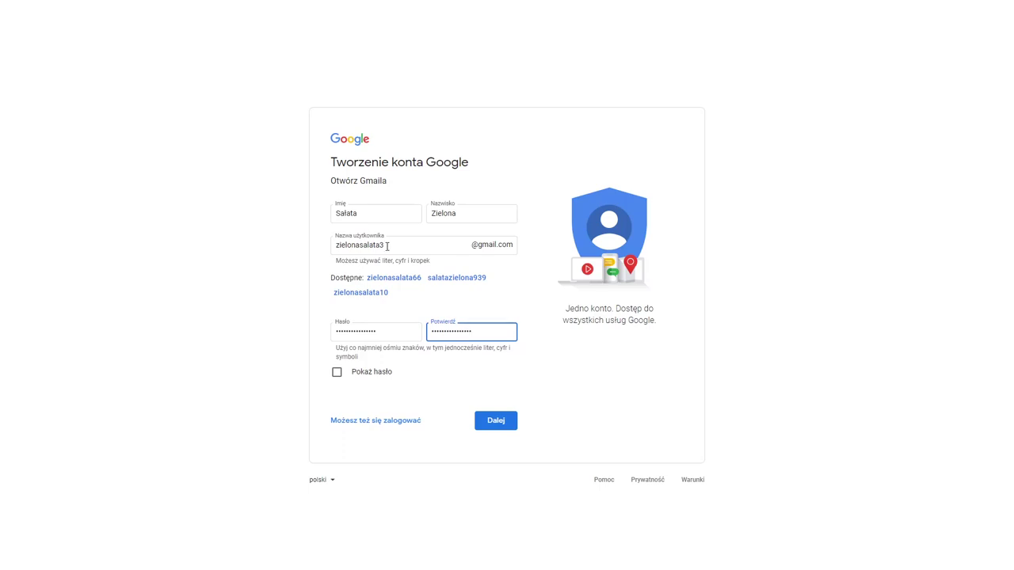
{"action": "left_click_drag", "start_coordinate": [387, 247], "coordinate": [328, 244]}
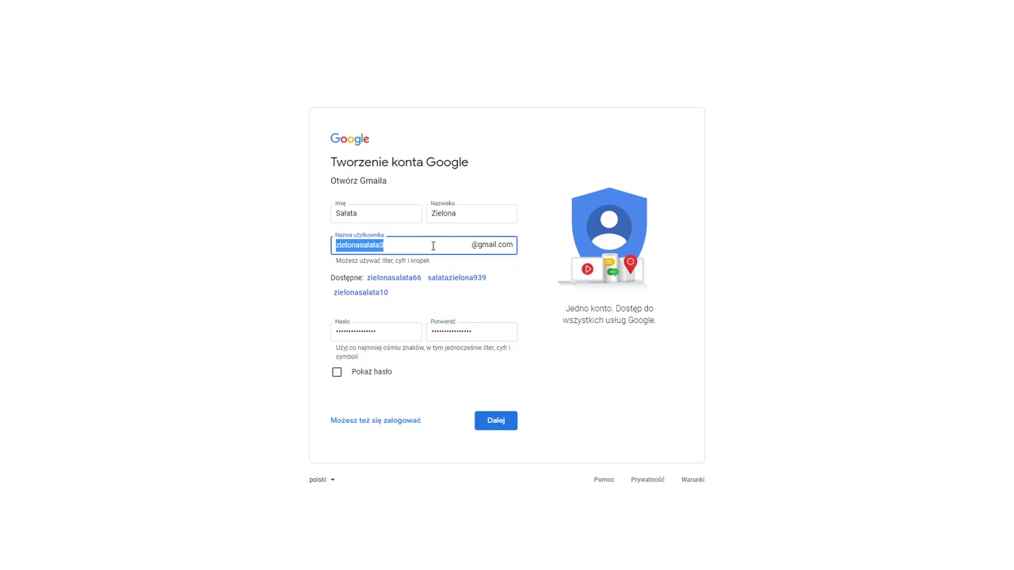
{"action": "left_click", "coordinate": [491, 423]}
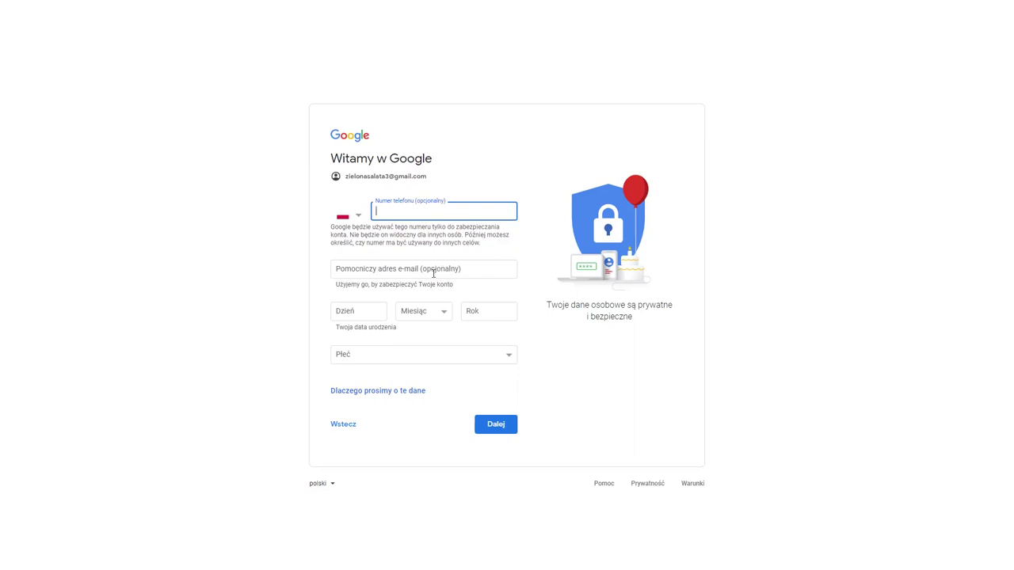
Set birth date 1 Styczeń 1993, gender 'Nie chcę podawać', and continue with Dalej.
{"action": "left_click", "coordinate": [362, 310]}
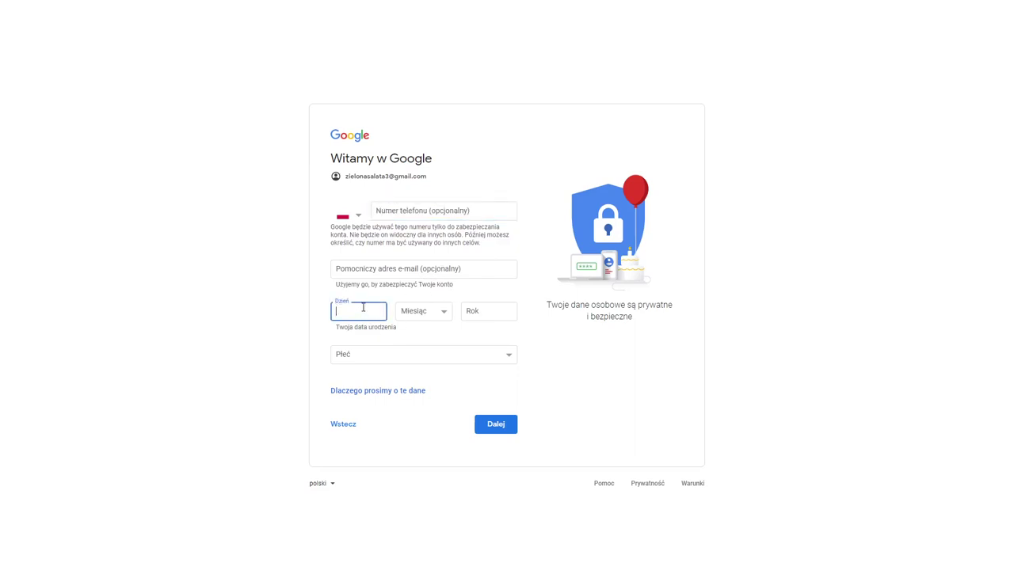
{"action": "type", "text": "1"}
{"action": "left_click", "coordinate": [428, 313]}
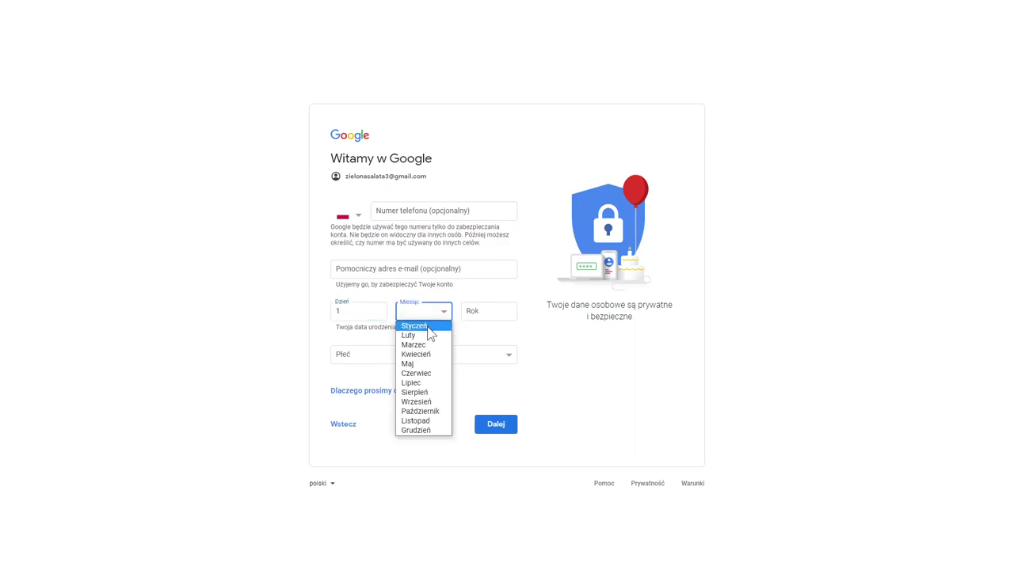
{"action": "left_click", "coordinate": [436, 330]}
{"action": "left_click", "coordinate": [499, 311]}
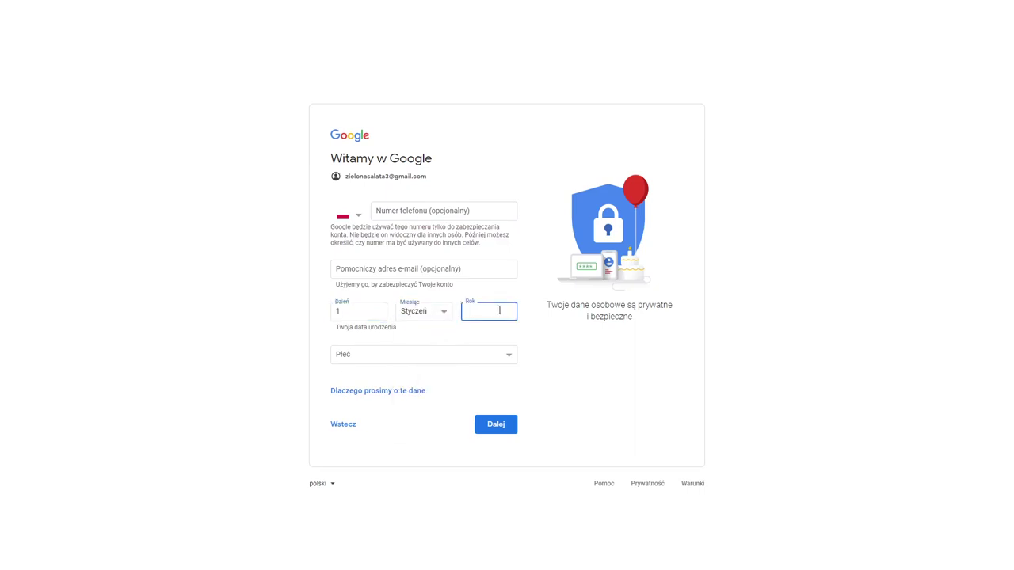
{"action": "type", "text": "1993"}
{"action": "left_click", "coordinate": [498, 355]}
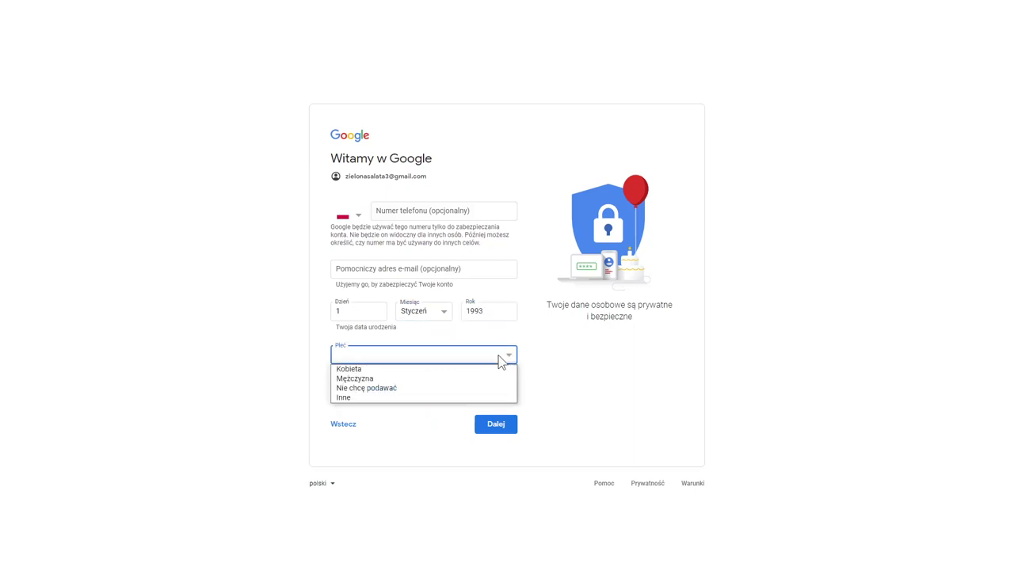
{"action": "left_click", "coordinate": [384, 388]}
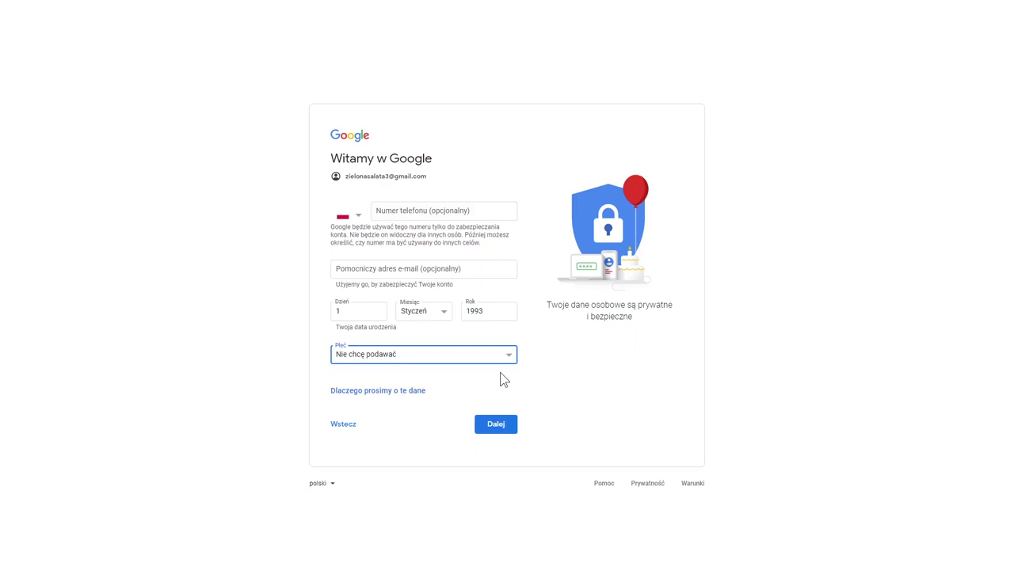
{"action": "left_click", "coordinate": [499, 425]}
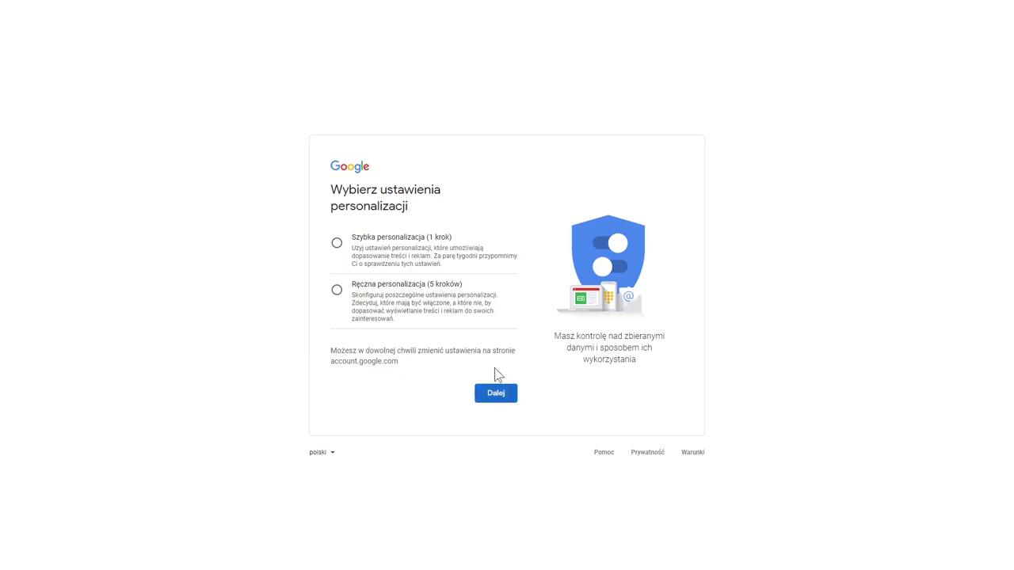
Pick 'Szybka personalizacja', confirm the settings with Potwierdź, and accept with 'Zgadzam się'.
{"action": "left_click", "coordinate": [337, 244]}
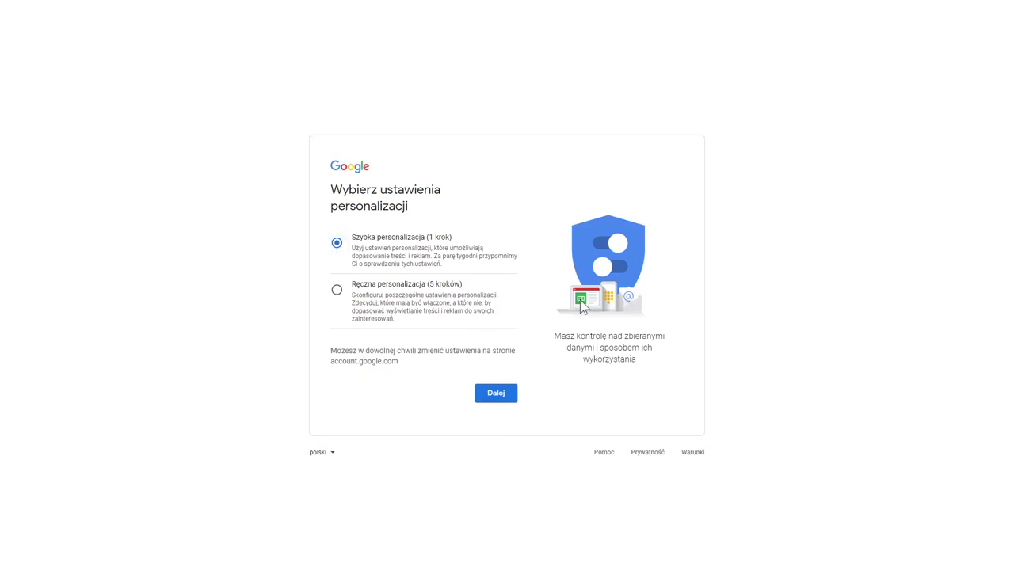
{"action": "left_click", "coordinate": [494, 393]}
{"action": "scroll", "coordinate": [598, 326], "scroll_direction": "down", "scroll_amount": 6}
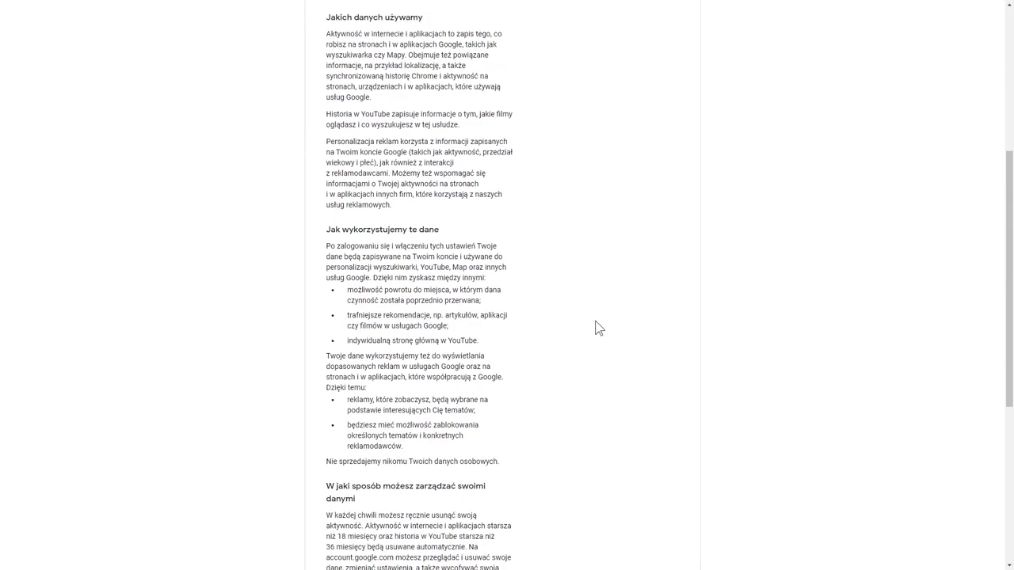
{"action": "scroll", "coordinate": [593, 332], "scroll_direction": "down", "scroll_amount": 3}
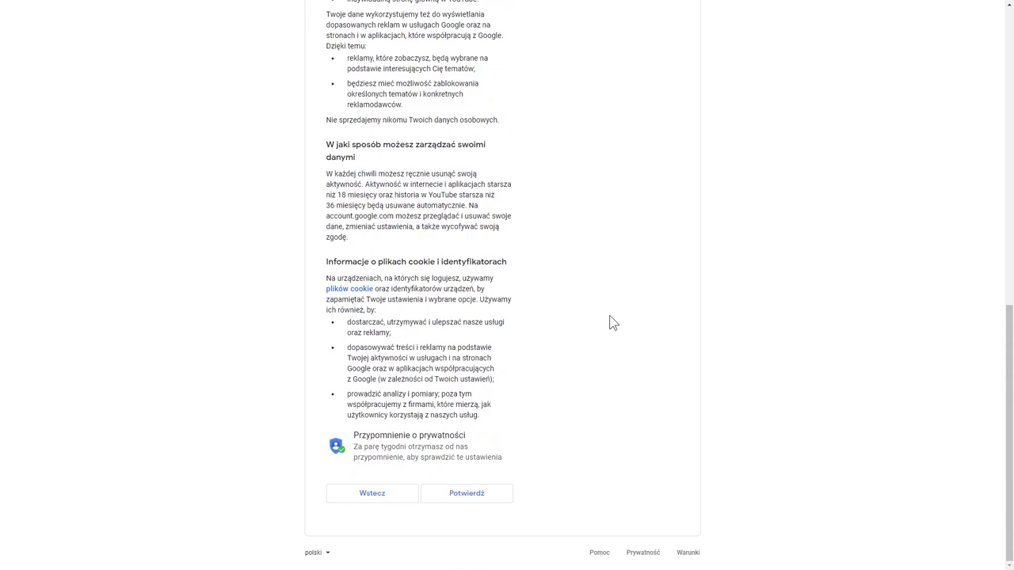
{"action": "left_click", "coordinate": [465, 493]}
{"action": "scroll", "coordinate": [590, 419], "scroll_direction": "down", "scroll_amount": 10}
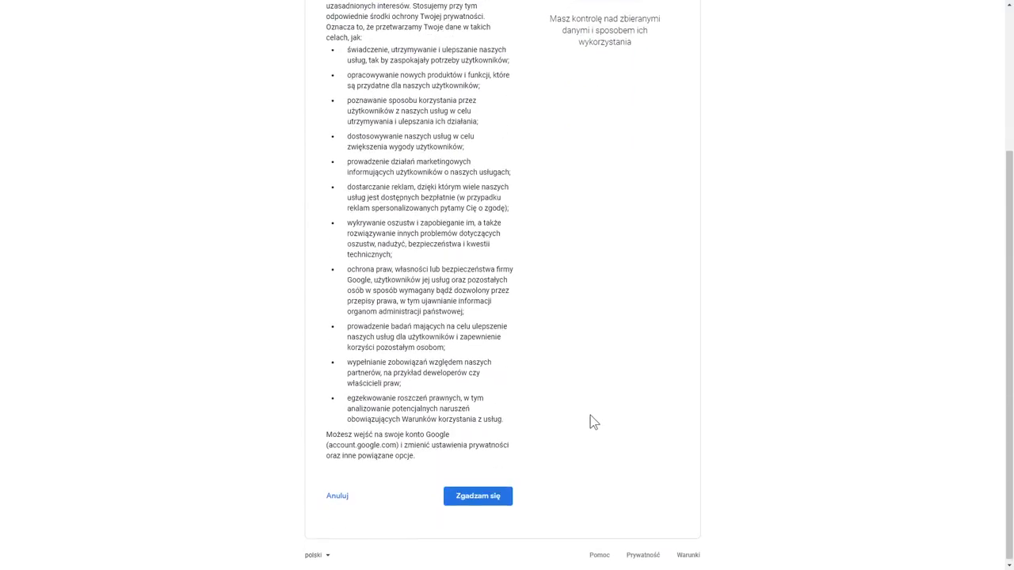
{"action": "left_click", "coordinate": [472, 493]}
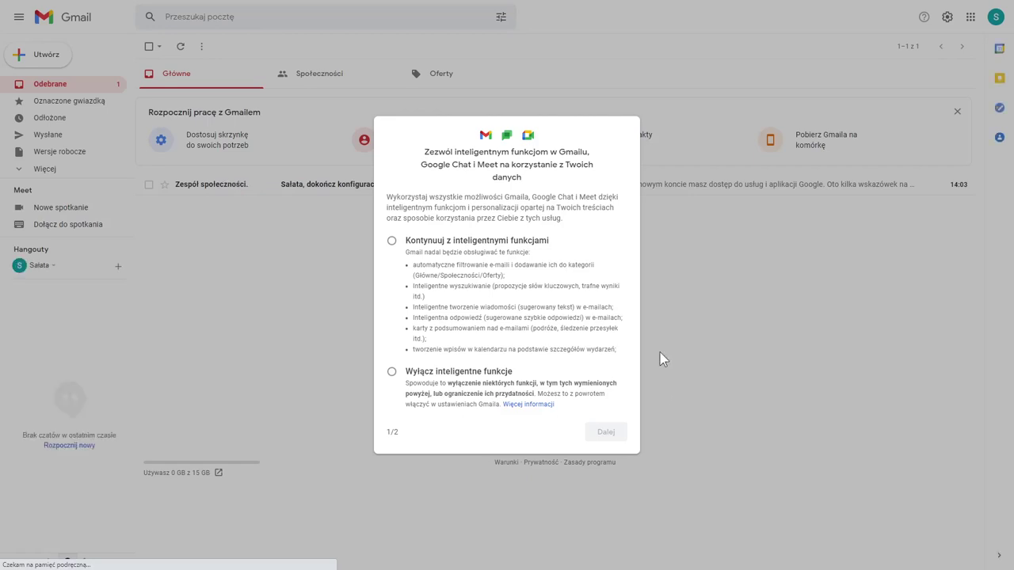
Keep smart features on and enable 'Personalizuj inne usługi', finishing with Gotowe.
{"action": "left_click", "coordinate": [393, 247]}
{"action": "left_click", "coordinate": [607, 438]}
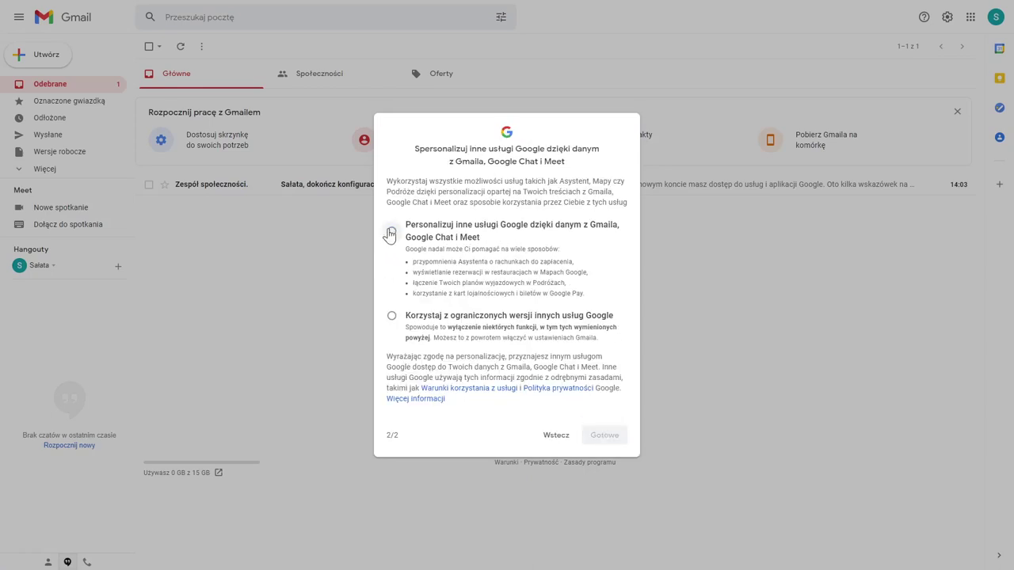
{"action": "left_click", "coordinate": [392, 231]}
{"action": "left_click", "coordinate": [607, 438]}
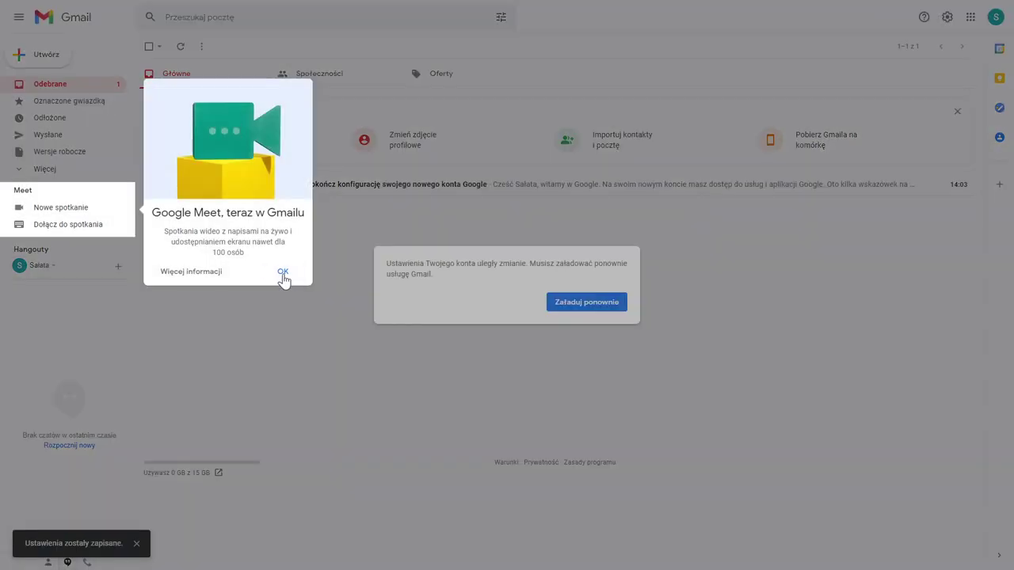
Dismiss the Google Meet tip and reload Gmail, confirming Wyjdź to leave the page.
{"action": "left_click", "coordinate": [283, 273]}
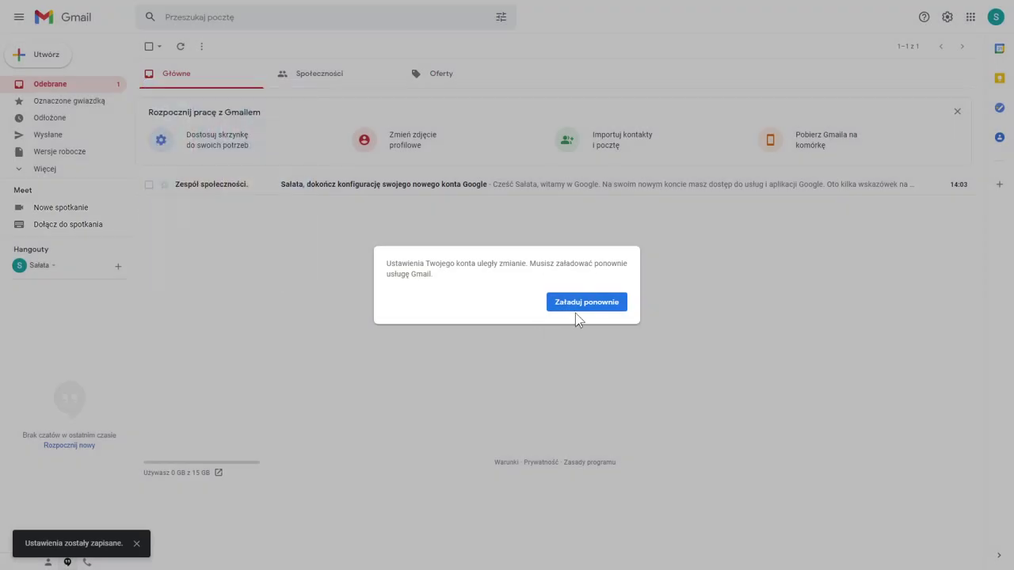
{"action": "left_click", "coordinate": [579, 306]}
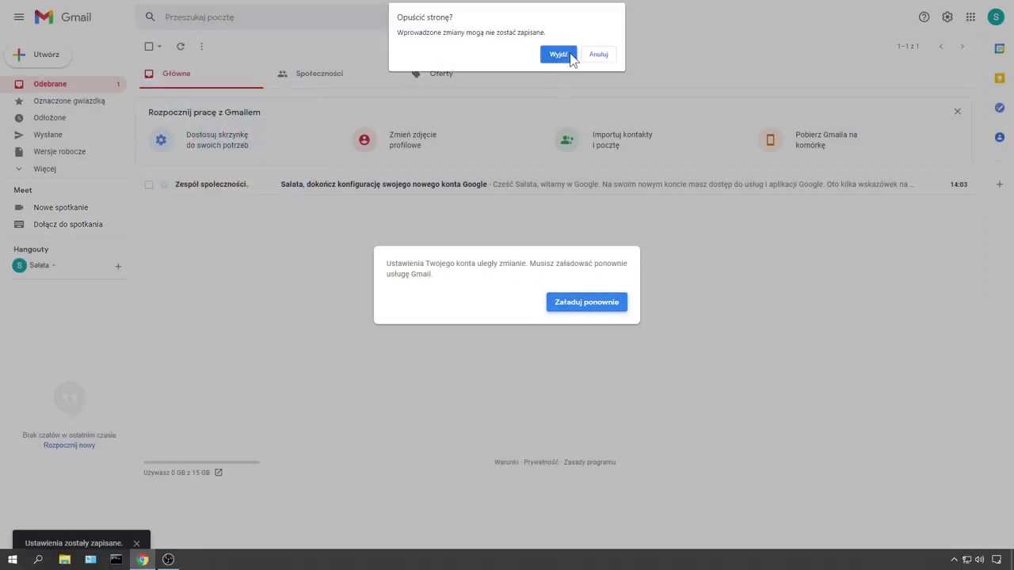
{"action": "left_click", "coordinate": [569, 54]}
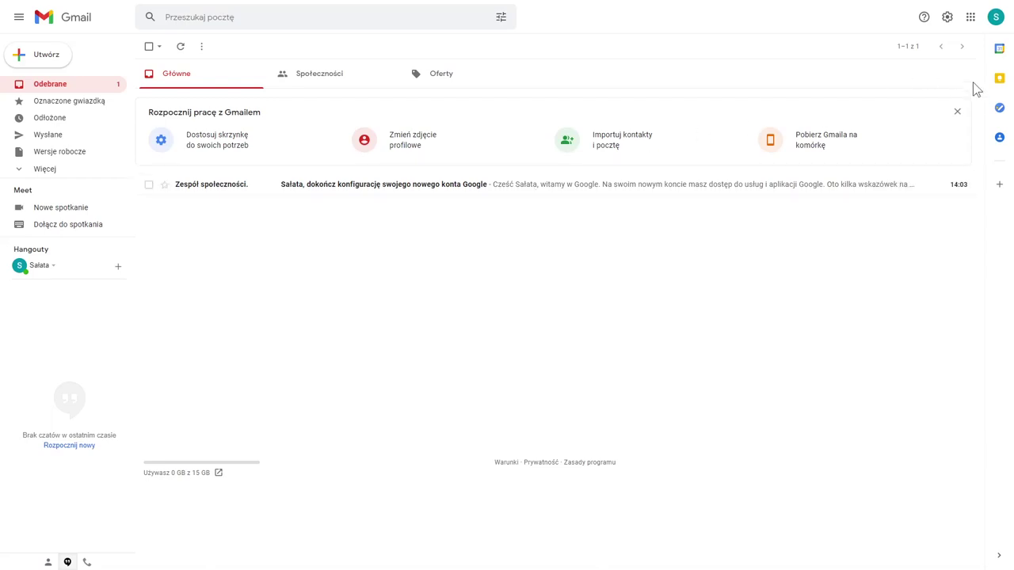
Close the 'Rozpocznij pracę z Gmailem' panel and zoom the page to 125%.
{"action": "left_click", "coordinate": [957, 111]}
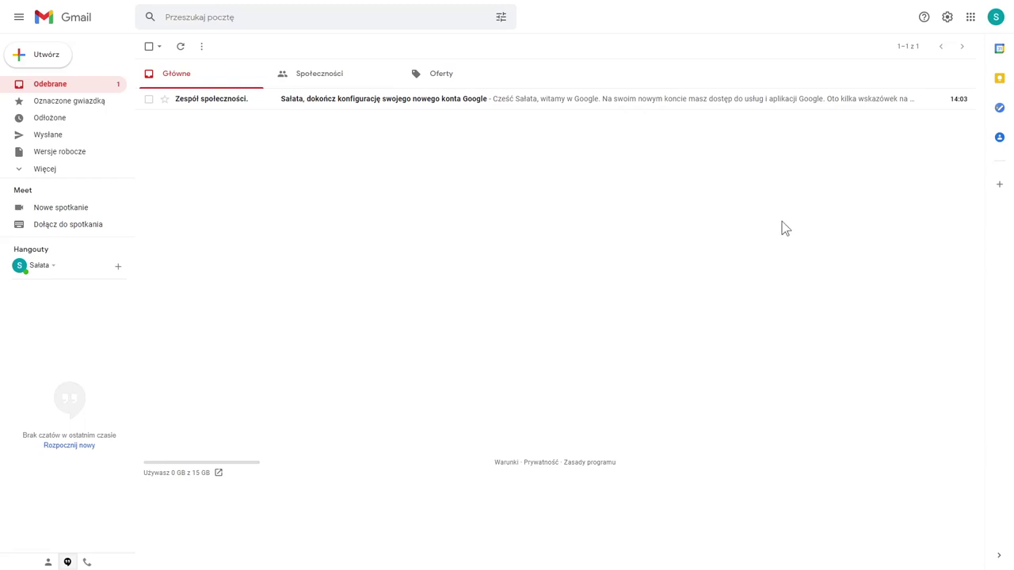
{"action": "key", "text": "ctrl+plus"}
{"action": "key", "text": "ctrl+plus"}
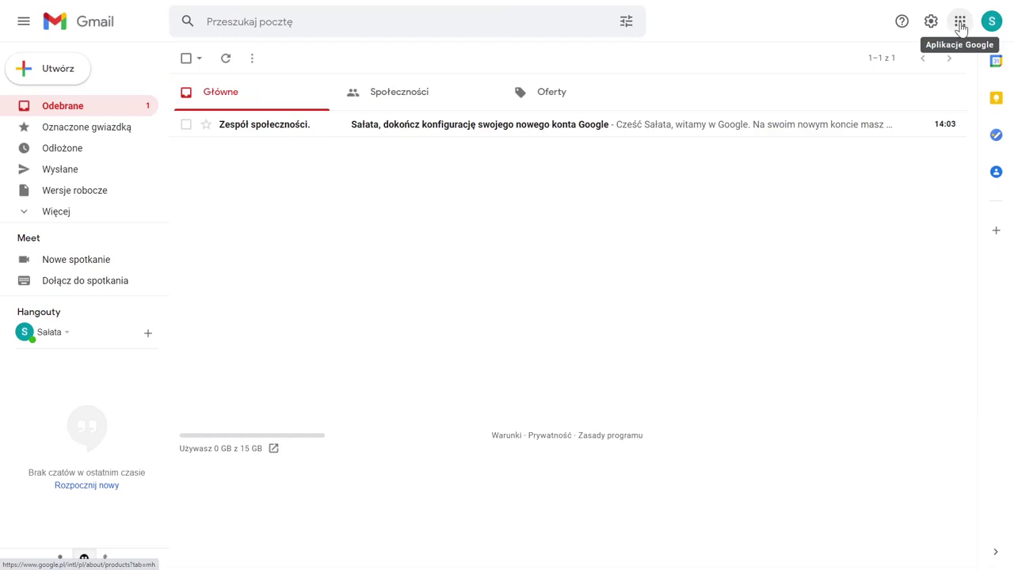
{"action": "left_click", "coordinate": [960, 23]}
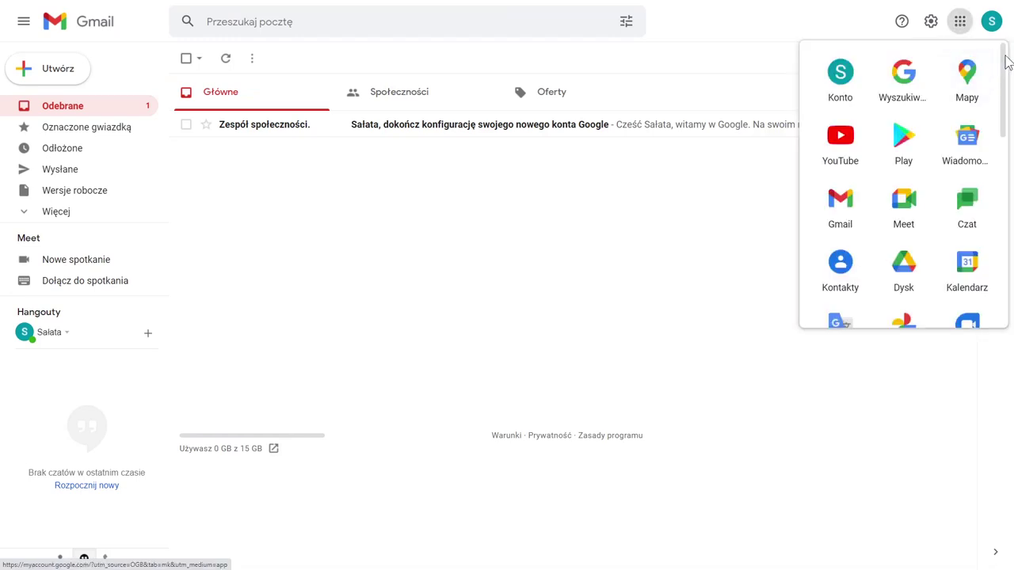
{"action": "left_click_drag", "start_coordinate": [1004, 63], "coordinate": [961, 32]}
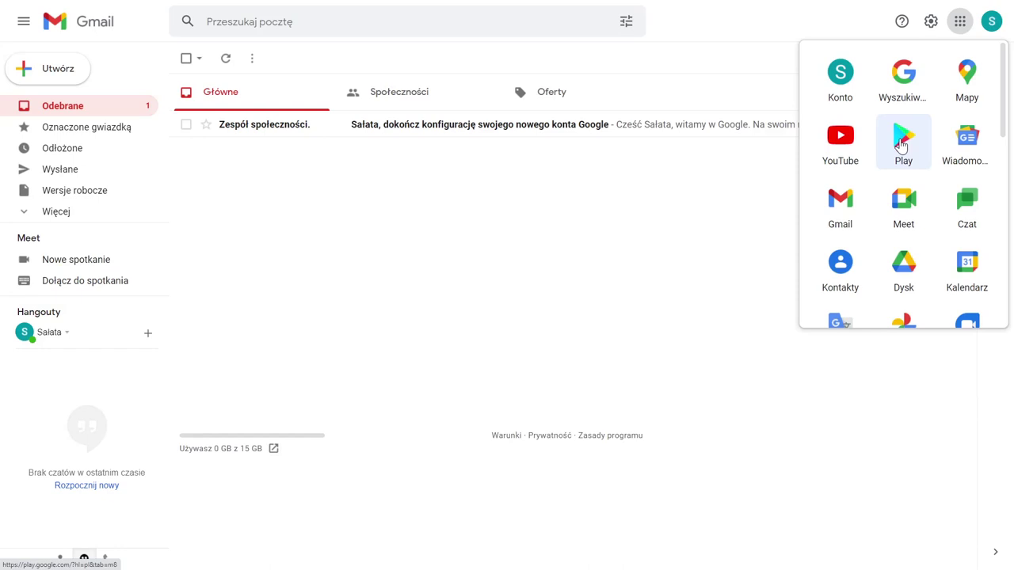
{"action": "scroll", "coordinate": [901, 144], "scroll_direction": "down", "scroll_amount": 2}
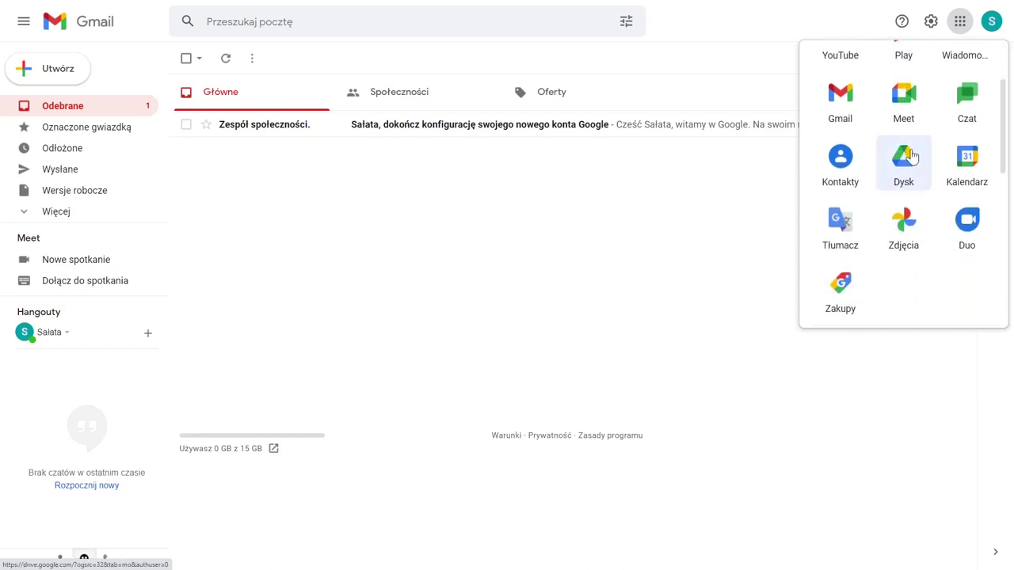
{"action": "scroll", "coordinate": [917, 151], "scroll_direction": "down", "scroll_amount": 5}
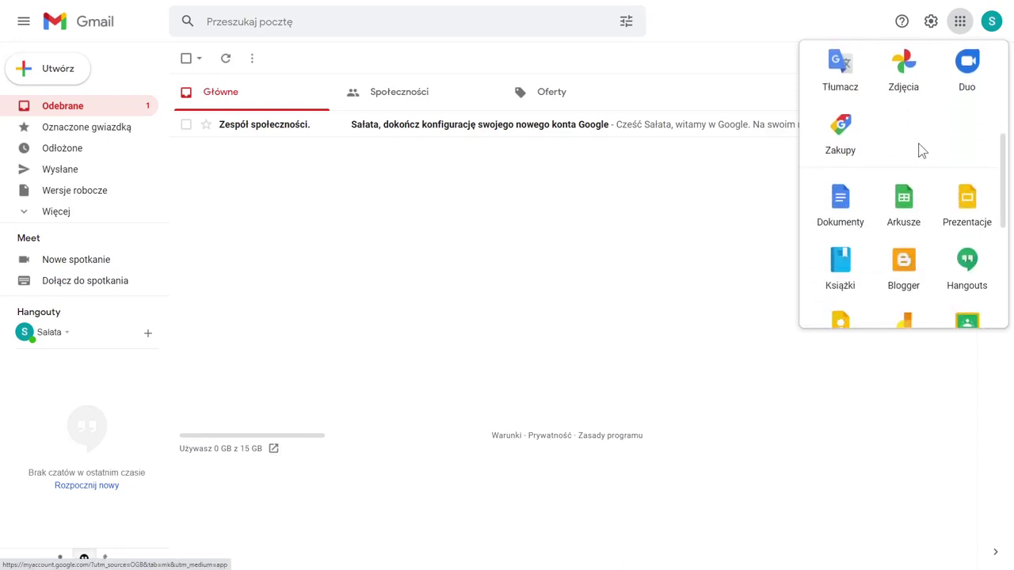
{"action": "scroll", "coordinate": [919, 151], "scroll_direction": "down", "scroll_amount": 3}
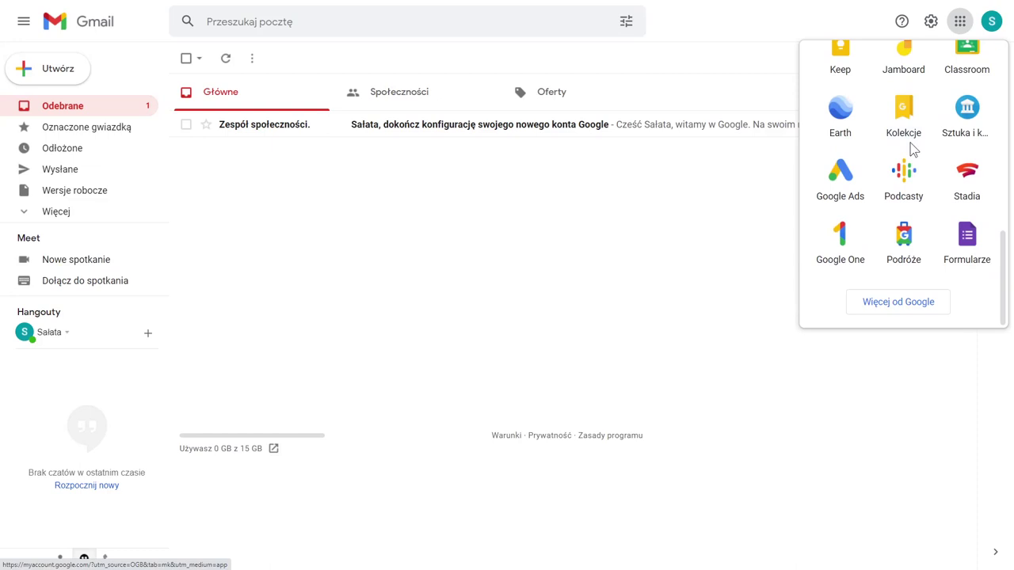
{"action": "left_click_drag", "start_coordinate": [1005, 283], "coordinate": [1007, 158]}
{"action": "left_click", "coordinate": [629, 234]}
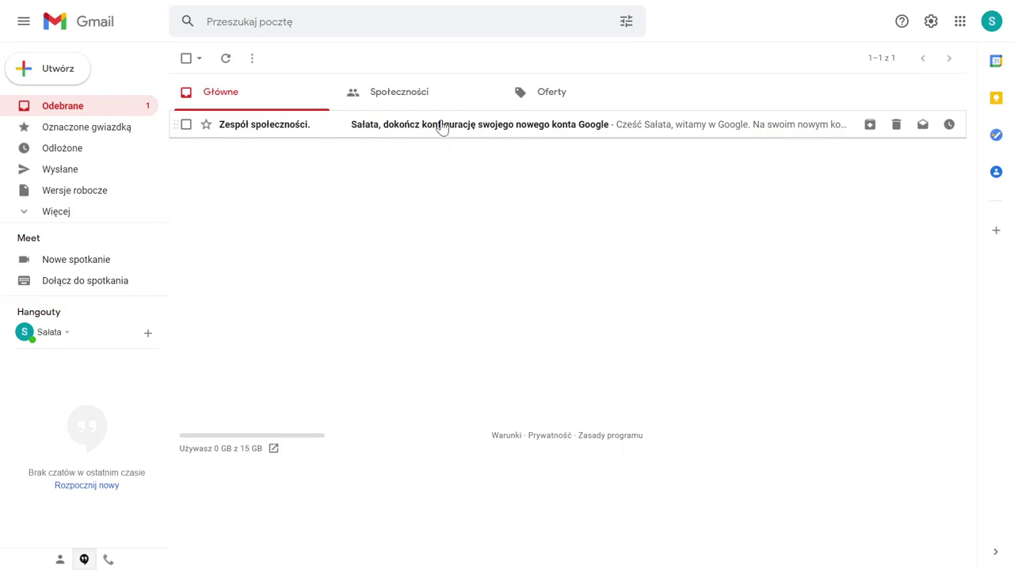
Open the Google welcome email and confirm the account settings with Potwierdź.
{"action": "left_click", "coordinate": [441, 129]}
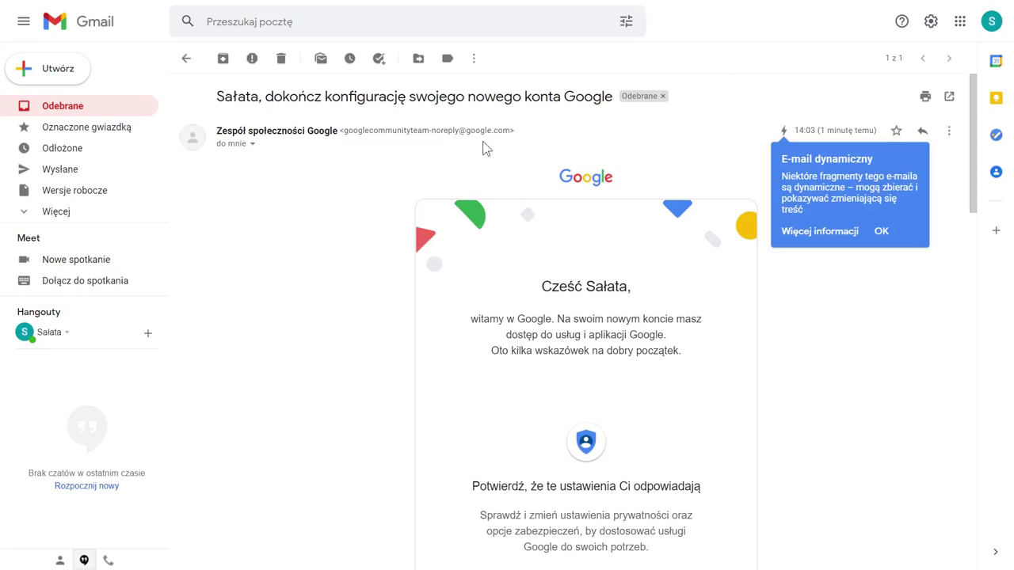
{"action": "scroll", "coordinate": [690, 222], "scroll_direction": "down", "scroll_amount": 3}
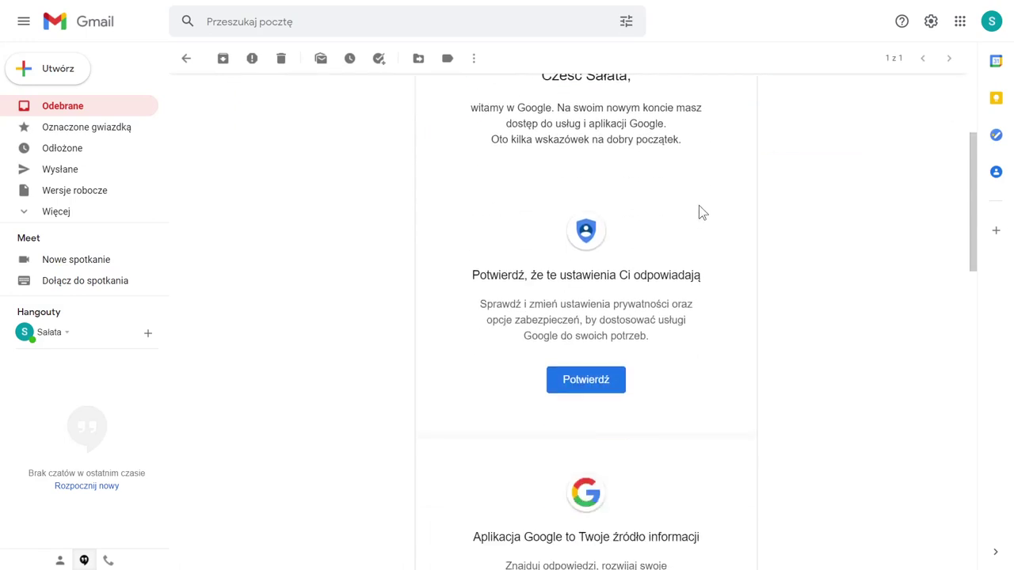
{"action": "left_click", "coordinate": [591, 381]}
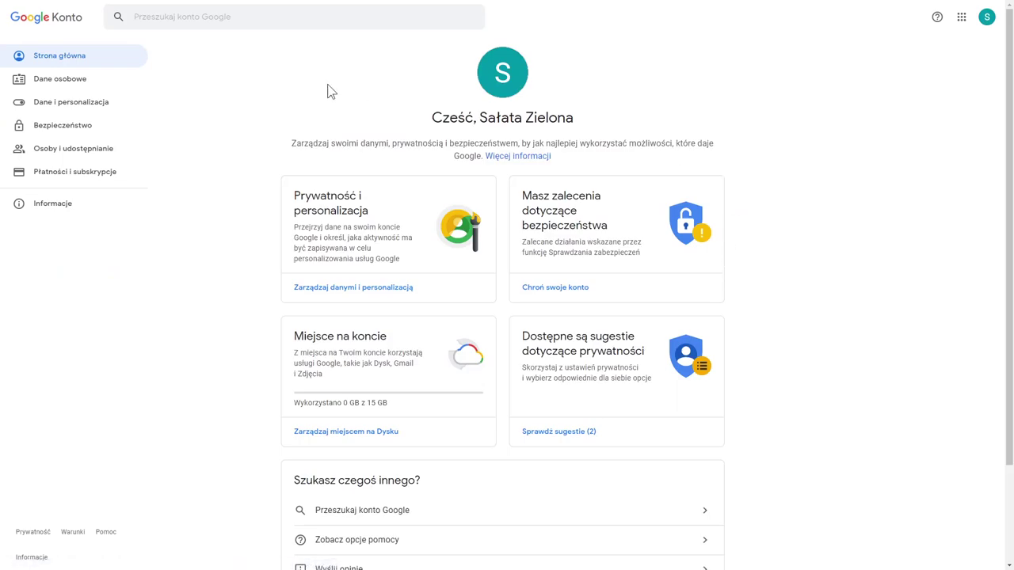
Close the Konto Google tab, return to Odebrane, and tick the welcome message.
{"action": "key", "text": "F11"}
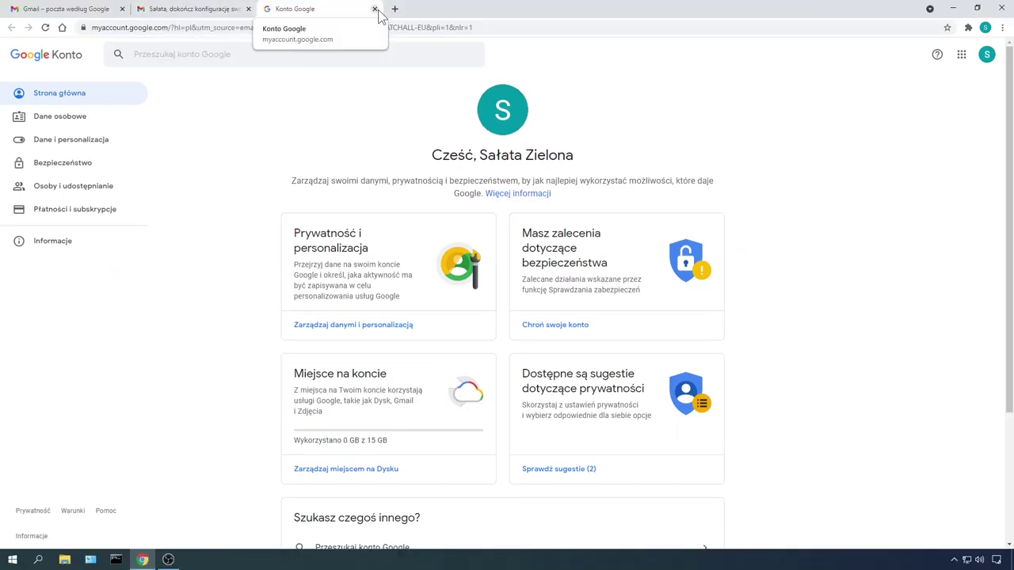
{"action": "left_click", "coordinate": [375, 8]}
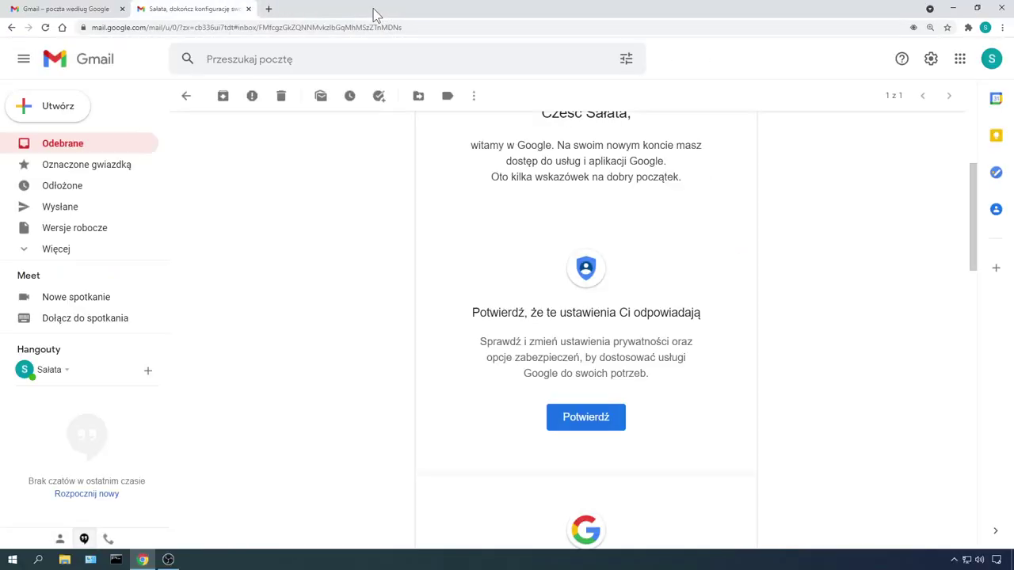
{"action": "key", "text": "F11"}
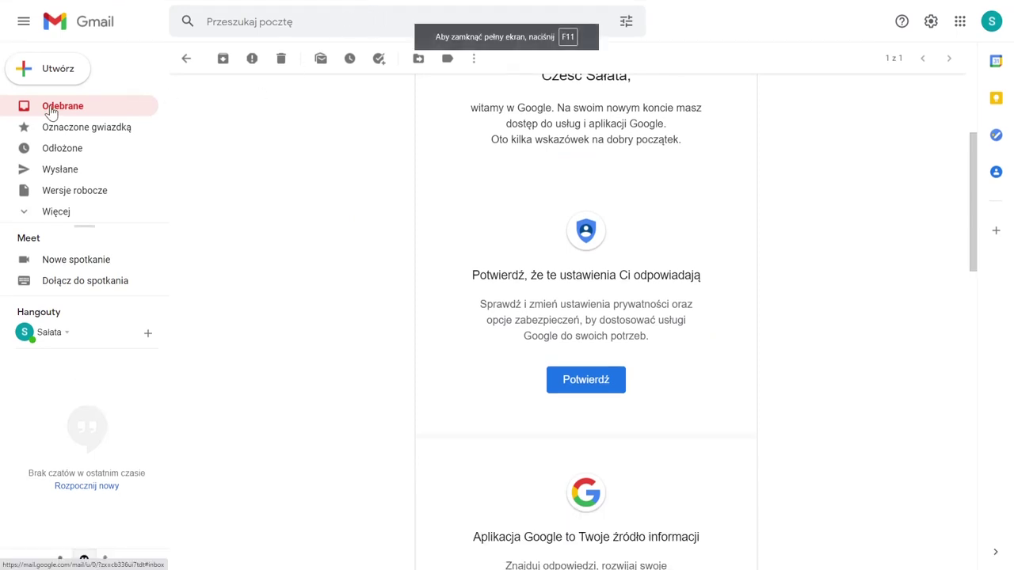
{"action": "left_click", "coordinate": [50, 113]}
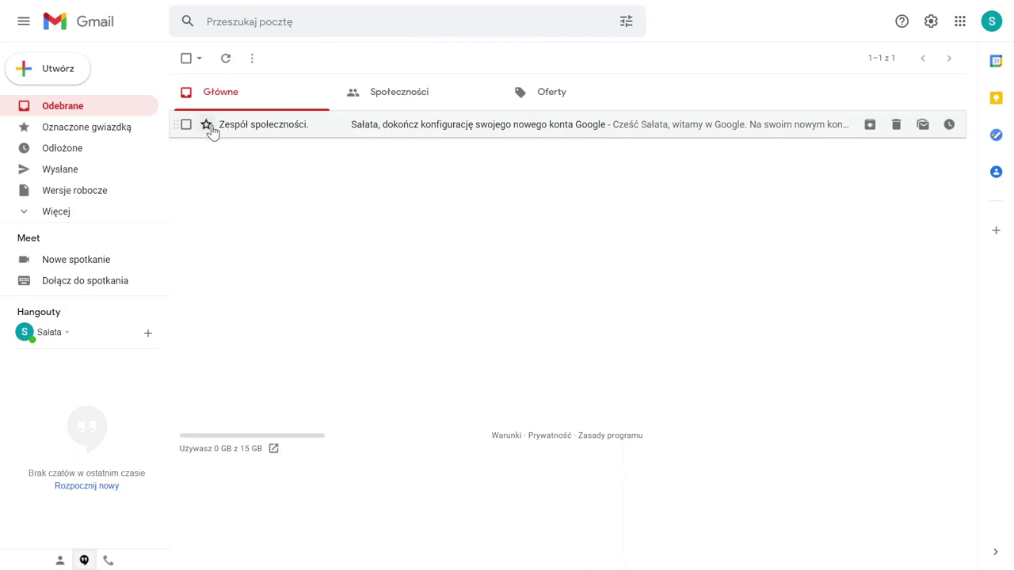
{"action": "left_click", "coordinate": [186, 126]}
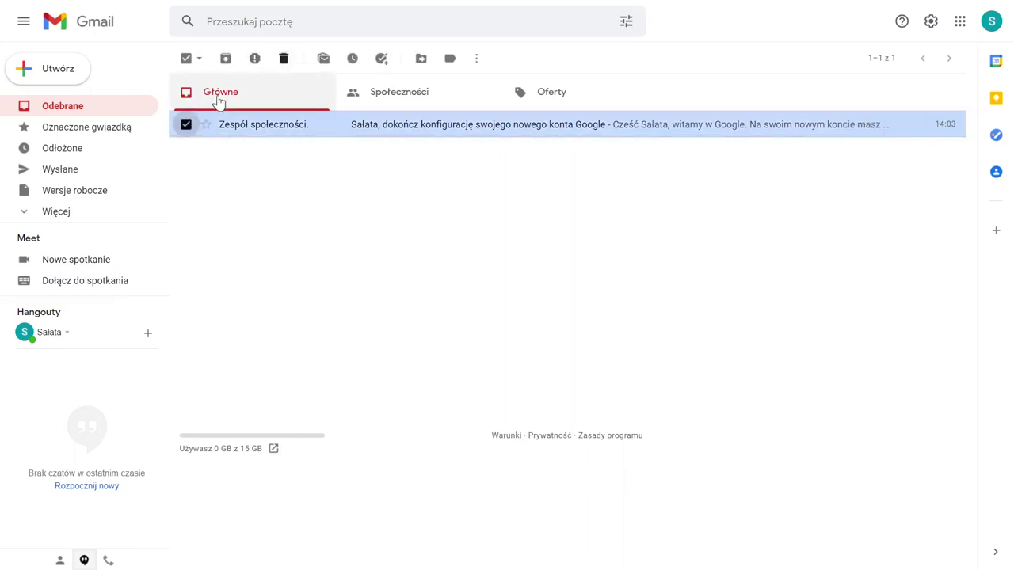
Reselect the welcome message and delete it with the Usuń trash icon.
{"action": "left_click", "coordinate": [186, 125]}
{"action": "left_click", "coordinate": [185, 125]}
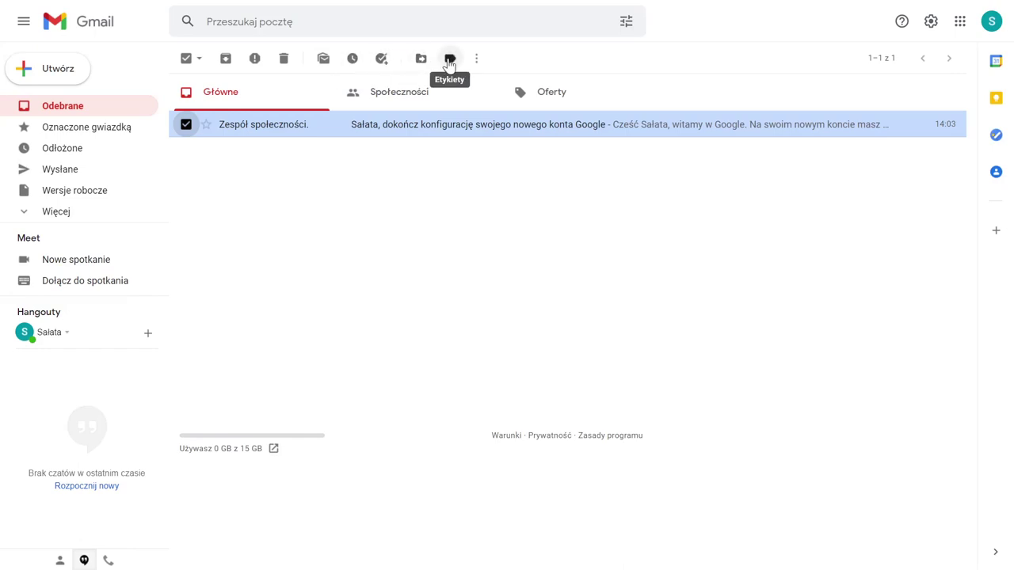
{"action": "left_click", "coordinate": [474, 61]}
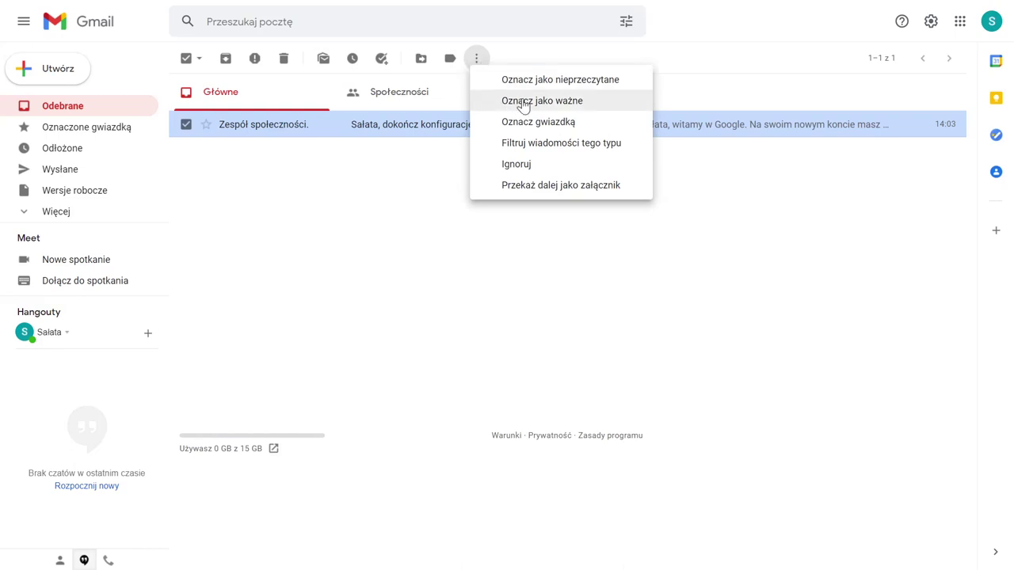
{"action": "left_click", "coordinate": [416, 231]}
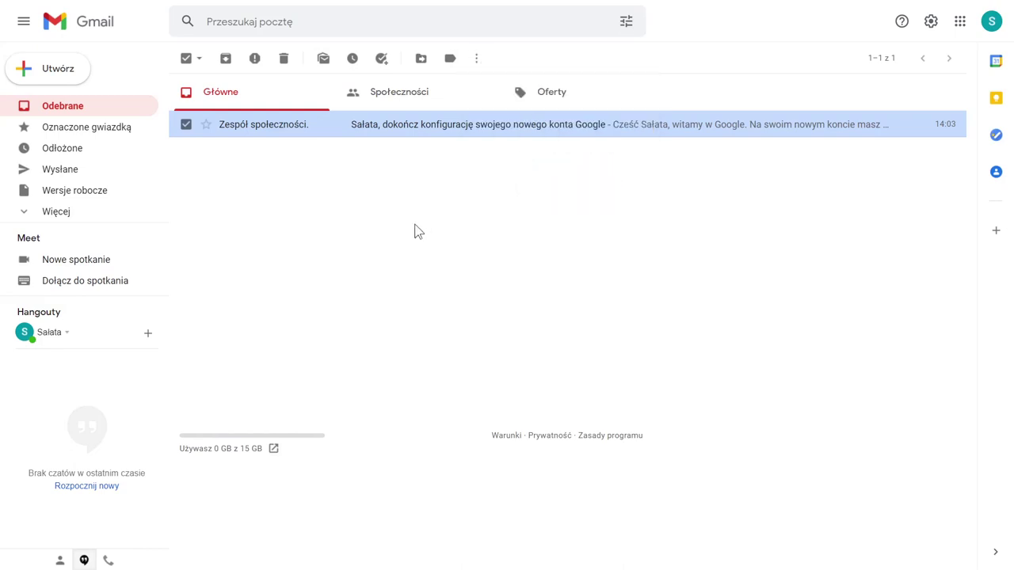
{"action": "left_click", "coordinate": [284, 59]}
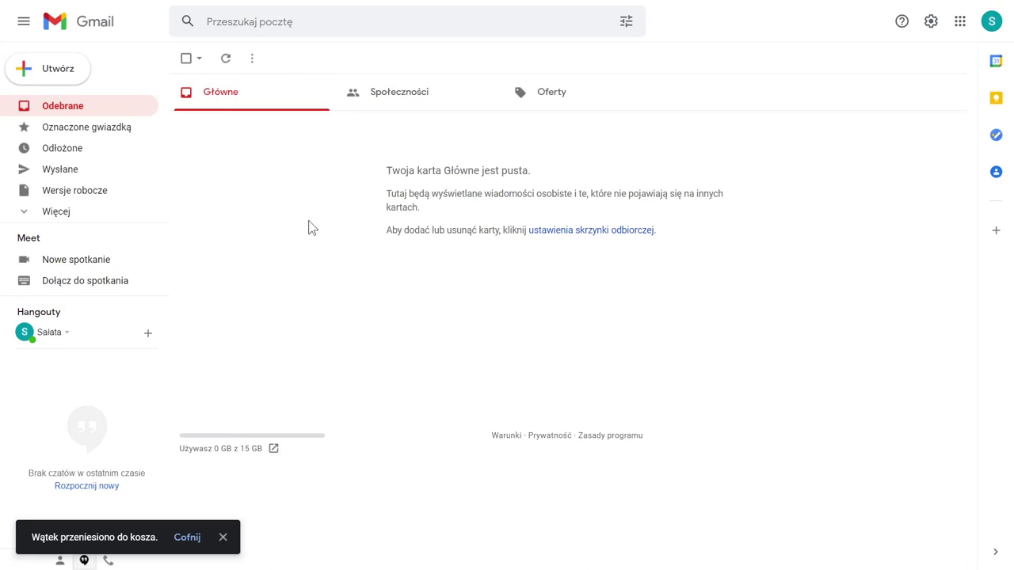
Start a new message with Utwórz and expand it to full-size compose.
{"action": "left_click", "coordinate": [51, 71]}
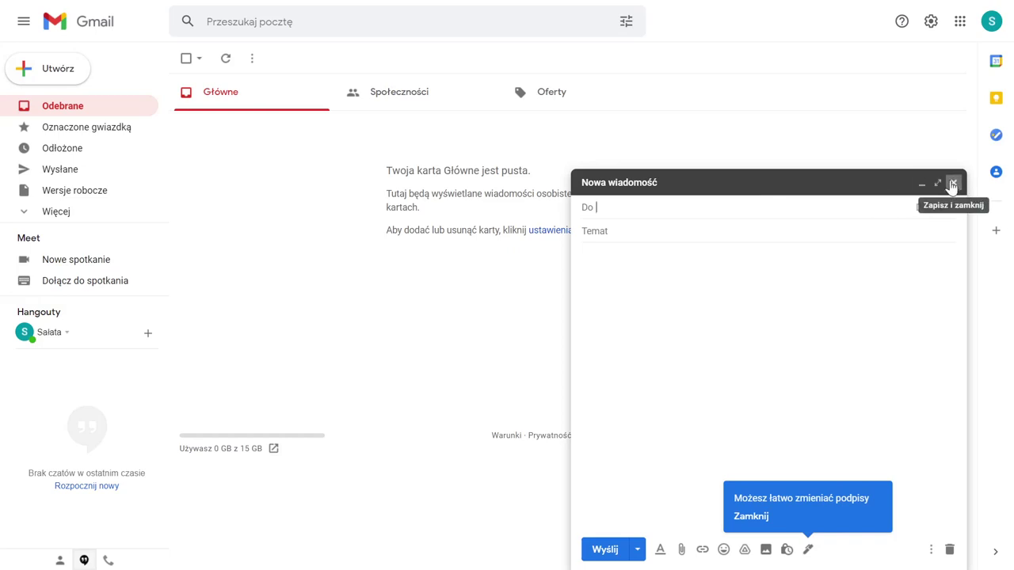
{"action": "left_click", "coordinate": [939, 183]}
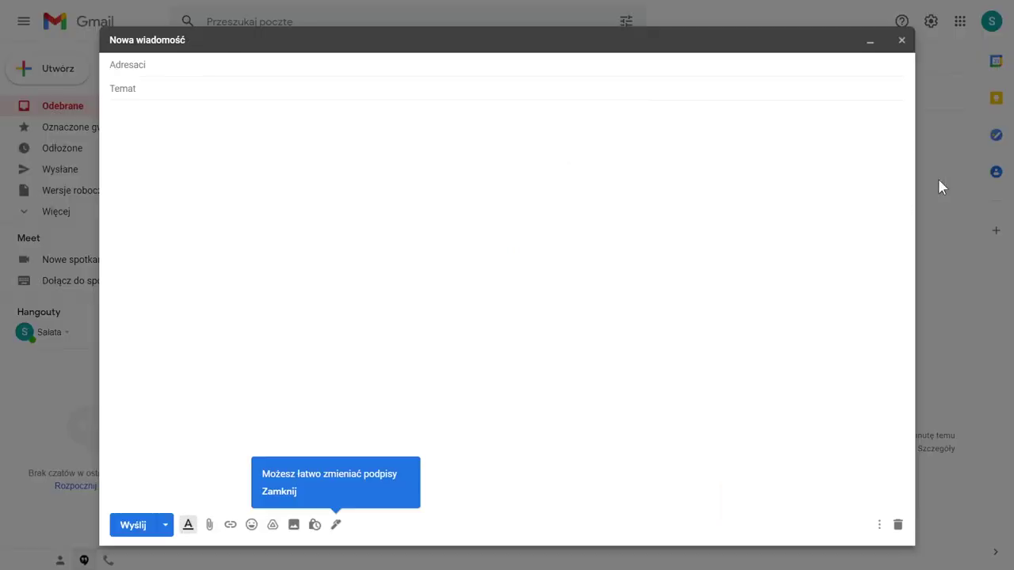
{"action": "left_click", "coordinate": [863, 159]}
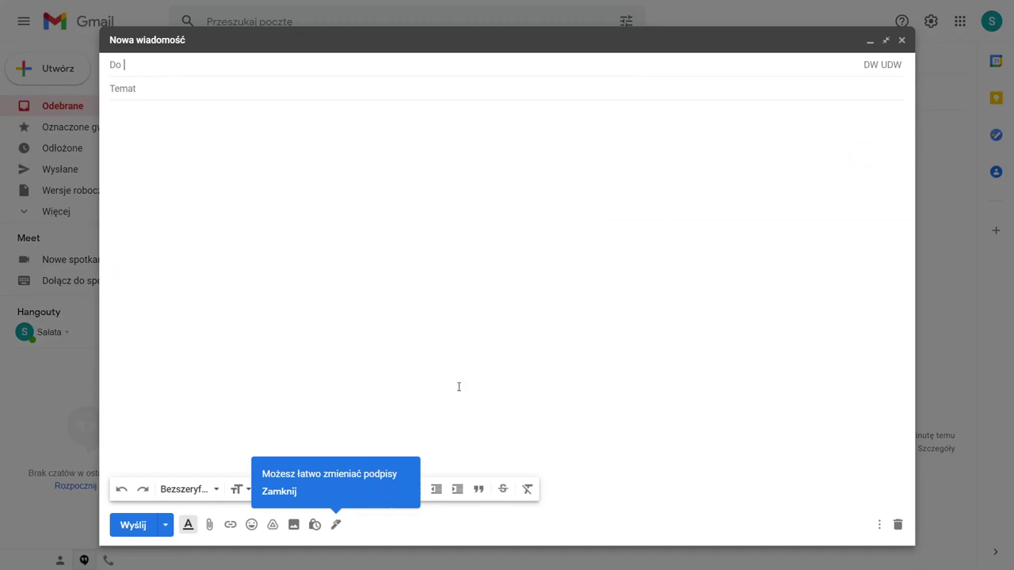
{"action": "left_click", "coordinate": [345, 219]}
Enter the recipient's e-mail address in the Do field.
{"action": "left_click", "coordinate": [174, 63]}
{"action": "left_click", "coordinate": [162, 89]}
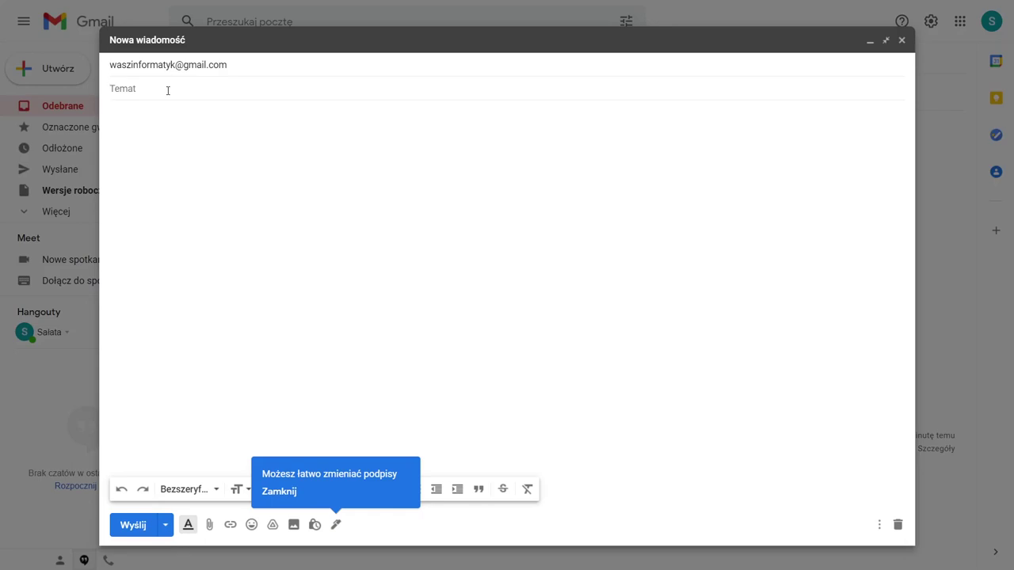
Give the draft the subject 'test poczty' and check the recipient's details.
{"action": "left_click", "coordinate": [174, 89]}
{"action": "type", "text": "test poczty"}
{"action": "left_click", "coordinate": [175, 70]}
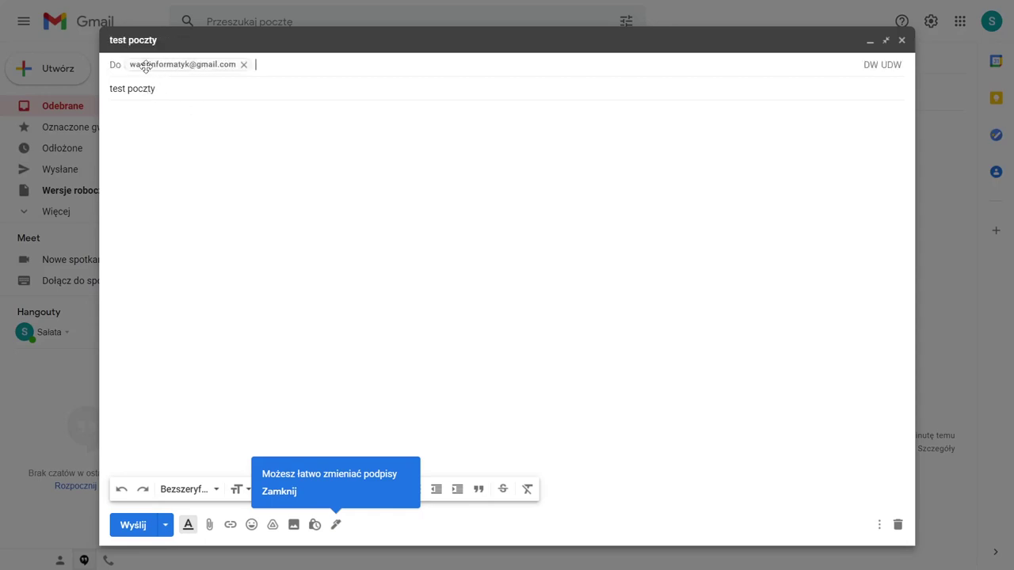
{"action": "mouse_move", "coordinate": [186, 66]}
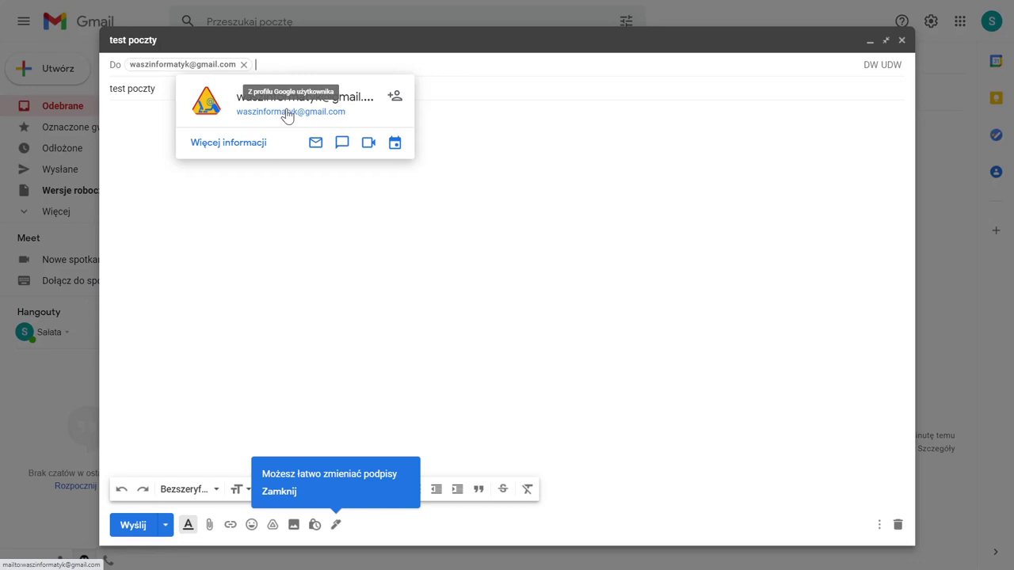
Write the body 'treść' and 'Pozdrawiam' with the sender's name, leaving the signature unchanged.
{"action": "left_click", "coordinate": [488, 127]}
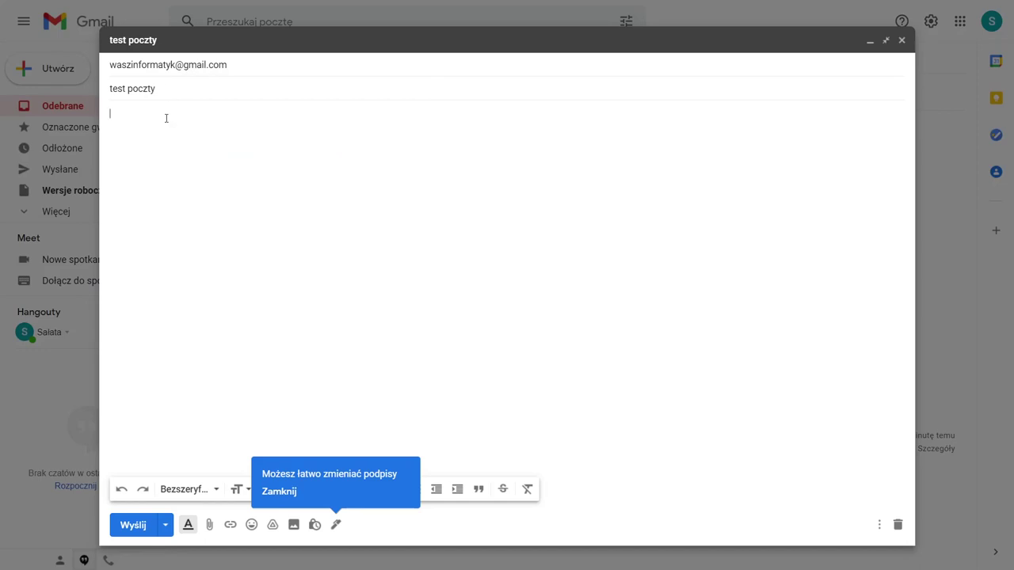
{"action": "type", "text": "treść"}
{"action": "key", "text": "Return"}
{"action": "type", "text": "Pozdrawiam "}
{"action": "type", "text": "Sałata"}
{"action": "type", "text": " Zielona"}
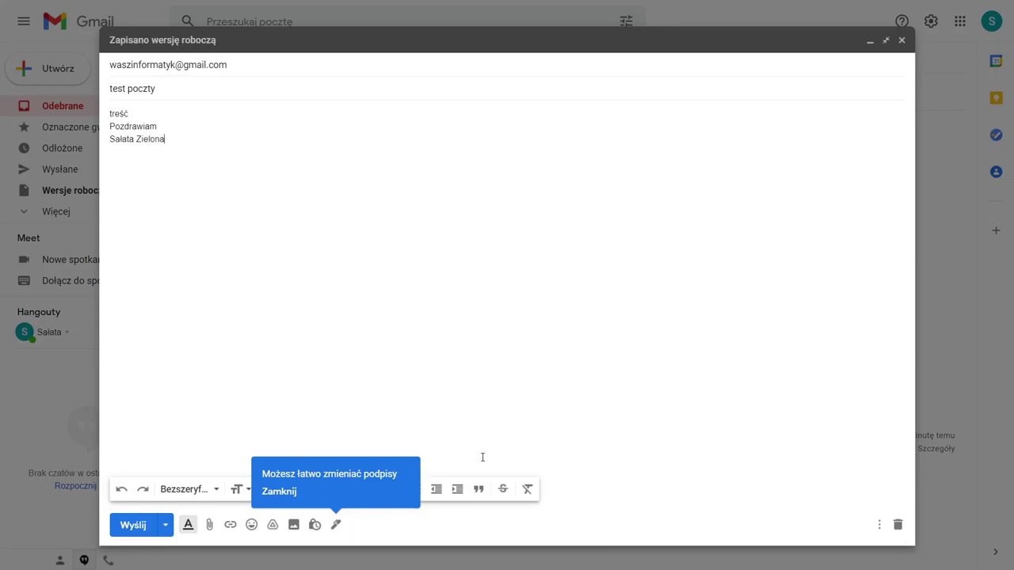
{"action": "left_click", "coordinate": [338, 525]}
{"action": "left_click", "coordinate": [338, 526]}
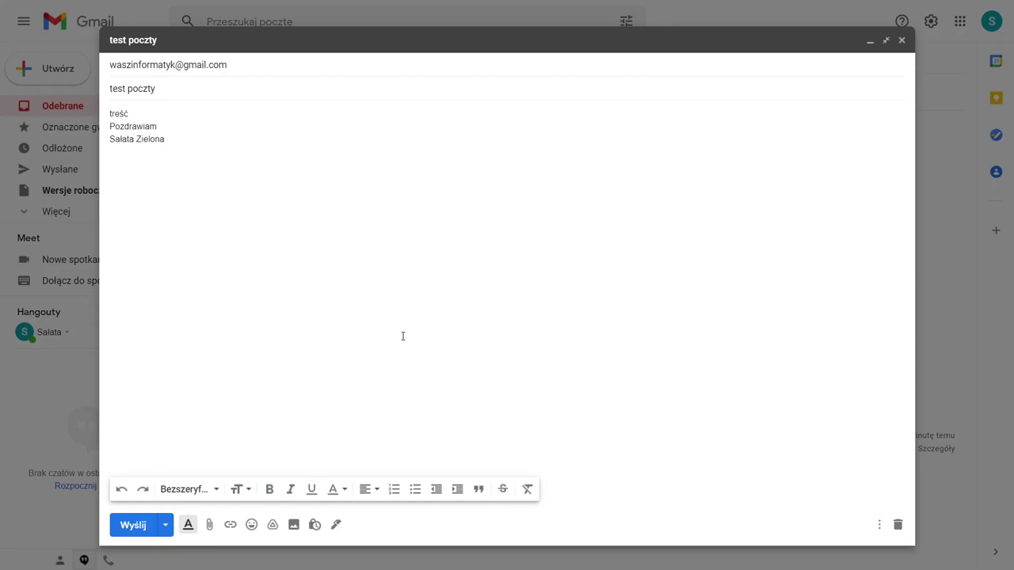
Attach the queue file from the Dokumenty folder to the draft.
{"action": "left_click", "coordinate": [210, 526]}
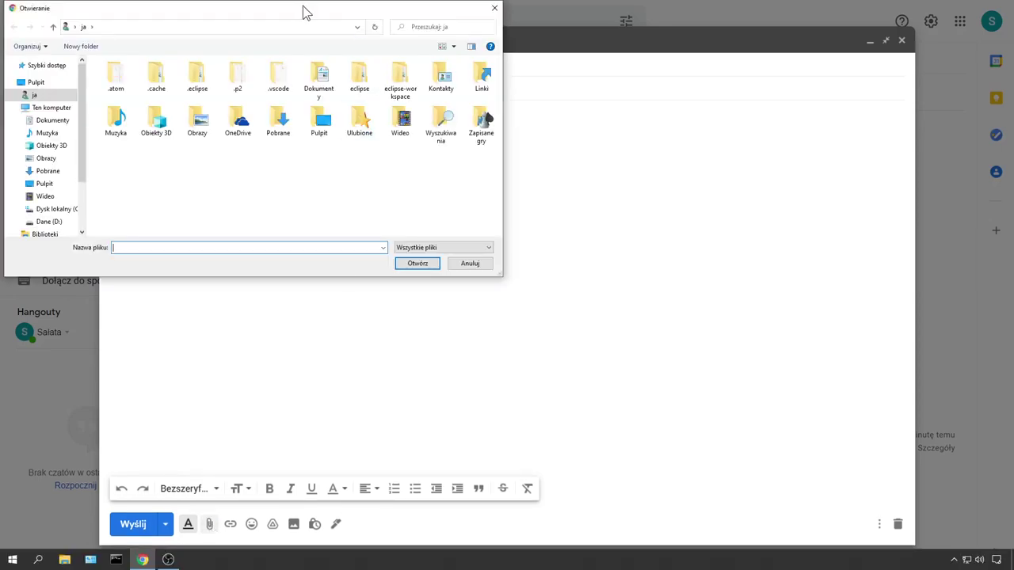
{"action": "left_click_drag", "start_coordinate": [304, 10], "coordinate": [391, 98]}
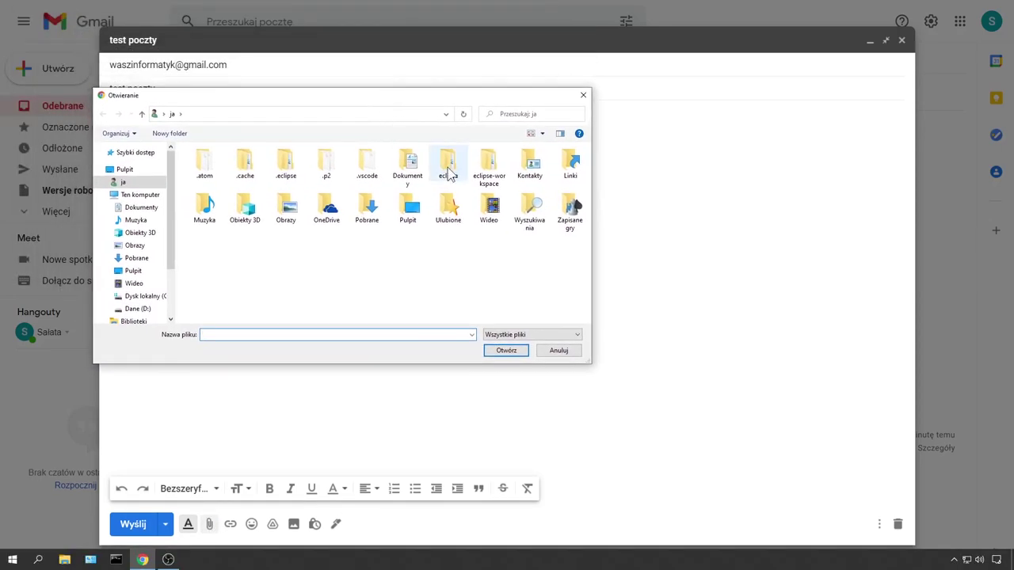
{"action": "left_click", "coordinate": [147, 208]}
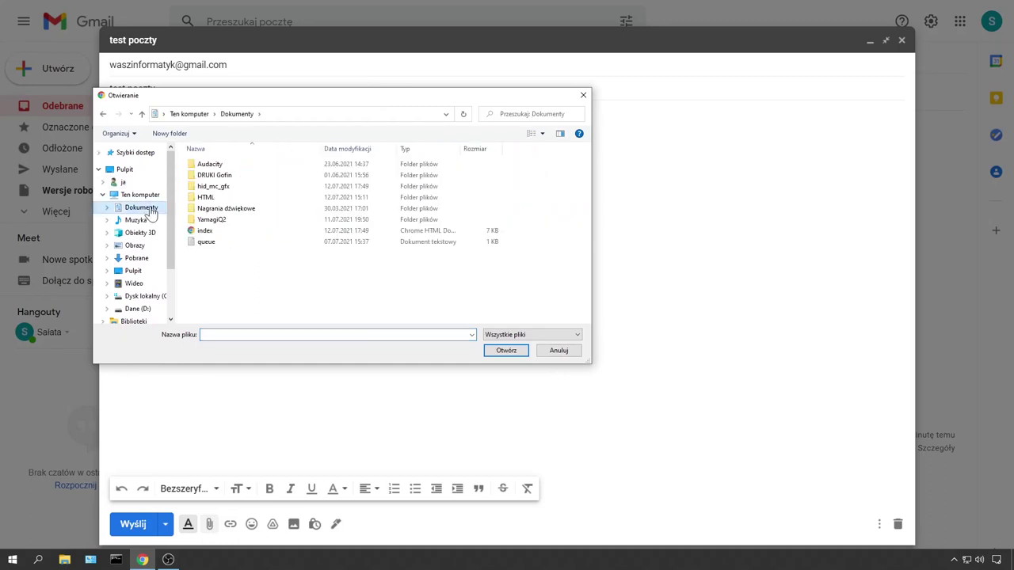
{"action": "left_click", "coordinate": [204, 242]}
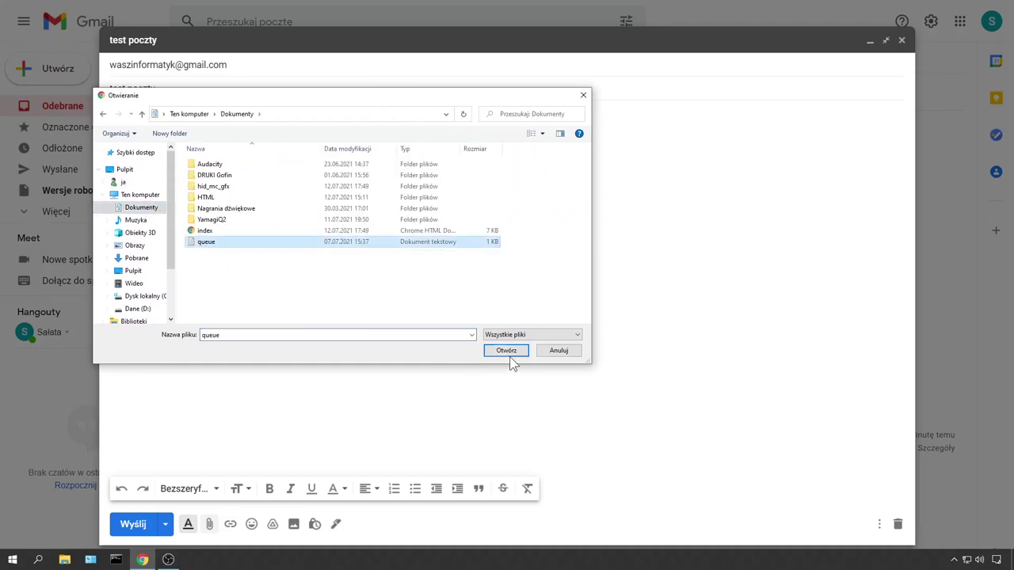
{"action": "left_click", "coordinate": [507, 353]}
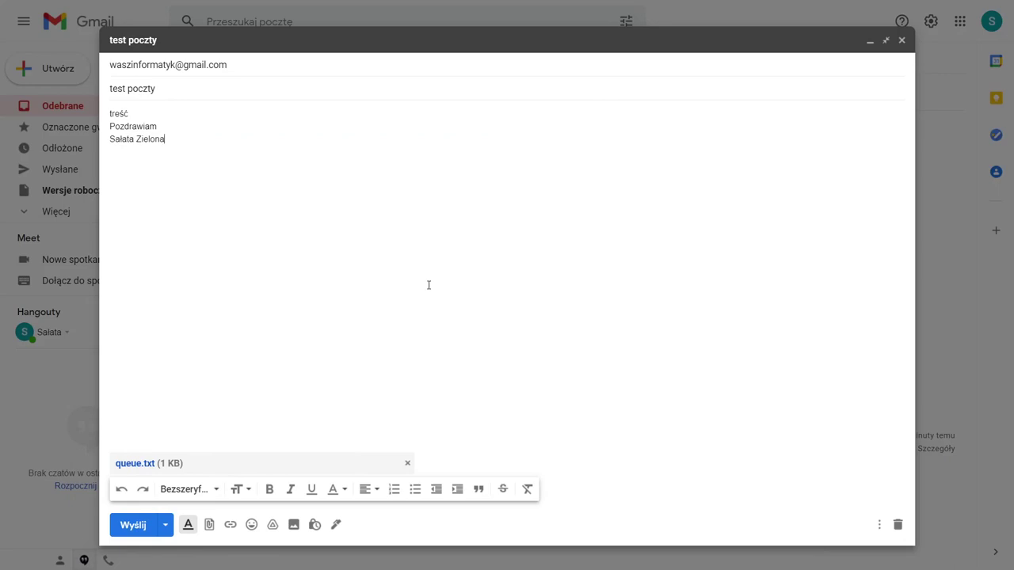
Send the 'test poczty' email with its queue.txt attachment.
{"action": "left_click", "coordinate": [143, 519]}
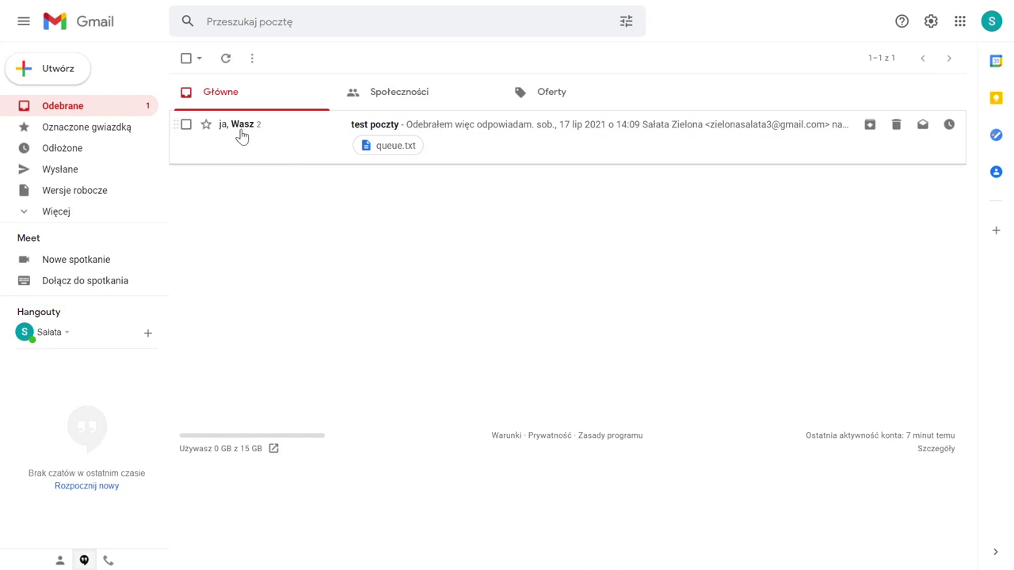
Open the 'test poczty' conversation to read the reply, then go back to Odebrane.
{"action": "left_click", "coordinate": [406, 129]}
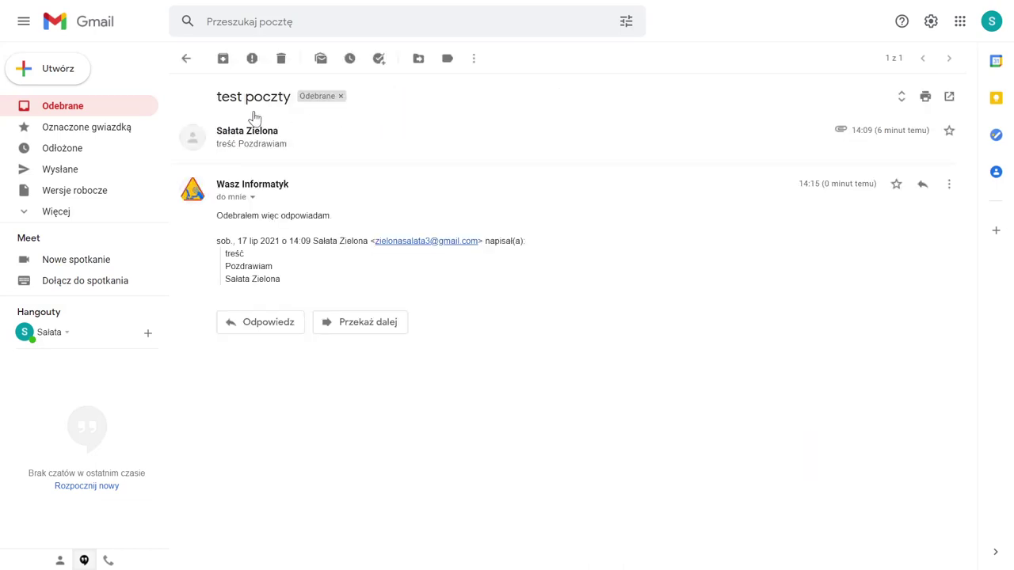
{"action": "left_click", "coordinate": [58, 105]}
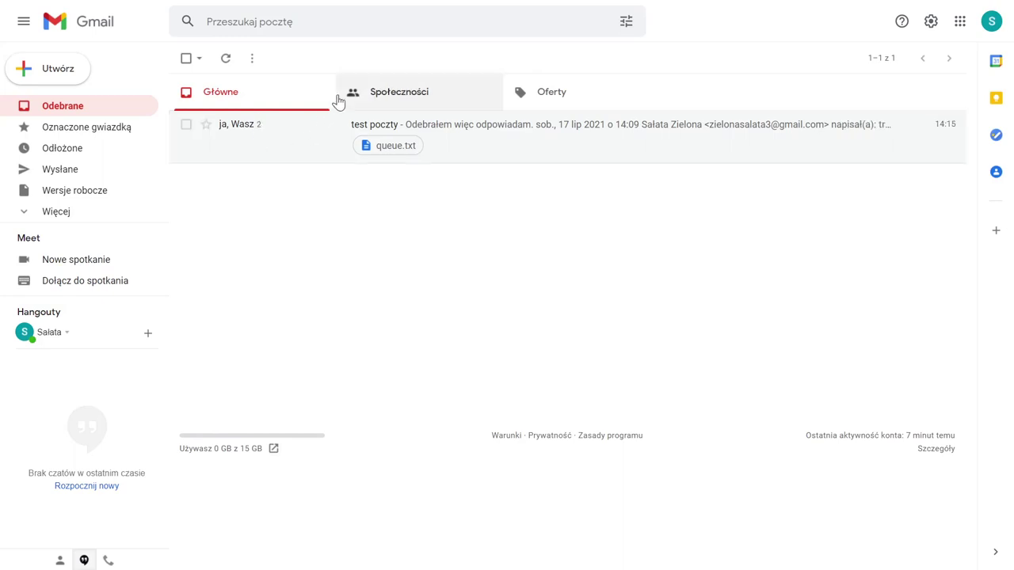
{"action": "left_click", "coordinate": [398, 97]}
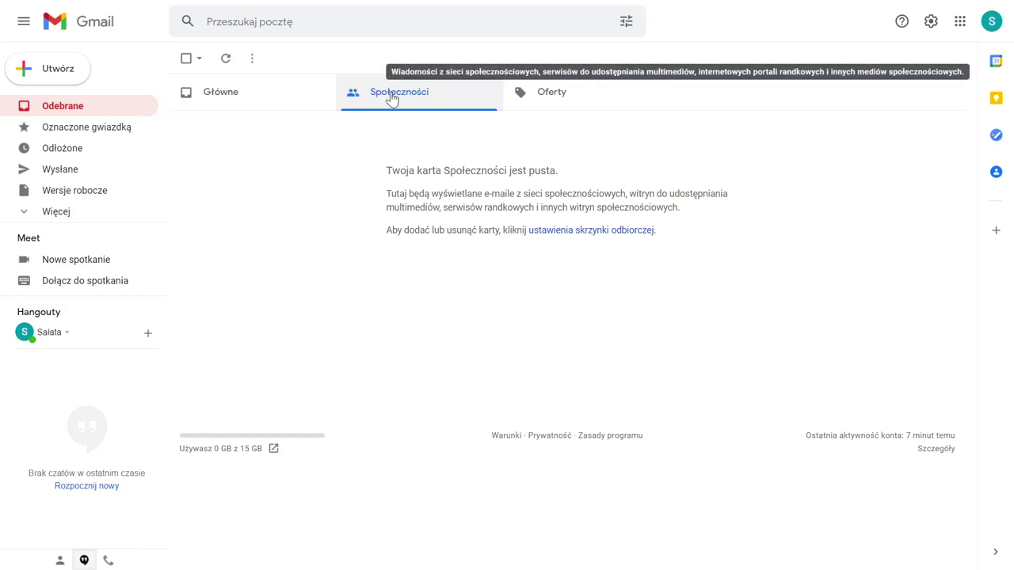
{"action": "left_click", "coordinate": [552, 107]}
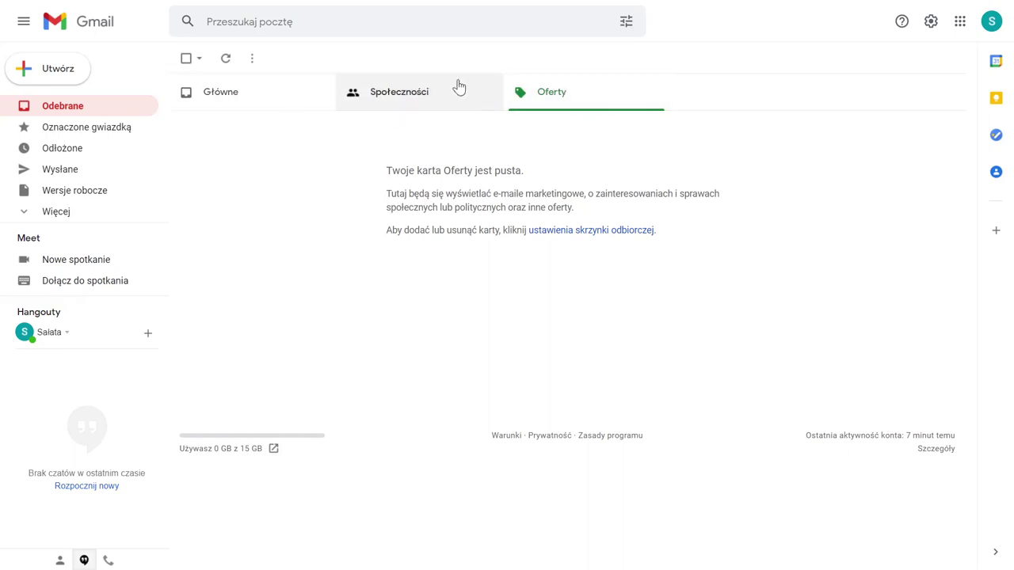
{"action": "left_click", "coordinate": [425, 94]}
{"action": "left_click", "coordinate": [531, 97]}
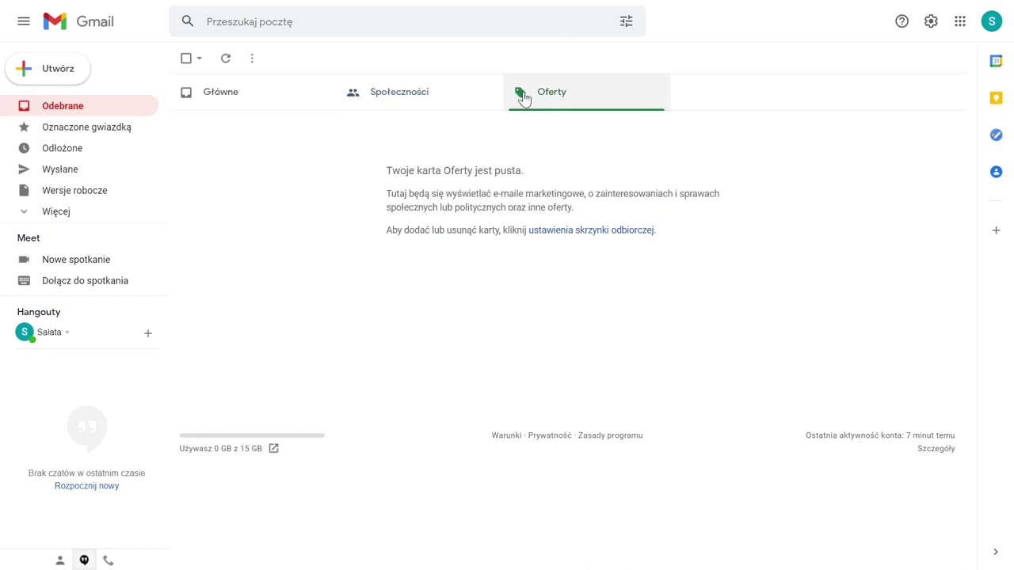
{"action": "left_click", "coordinate": [237, 93]}
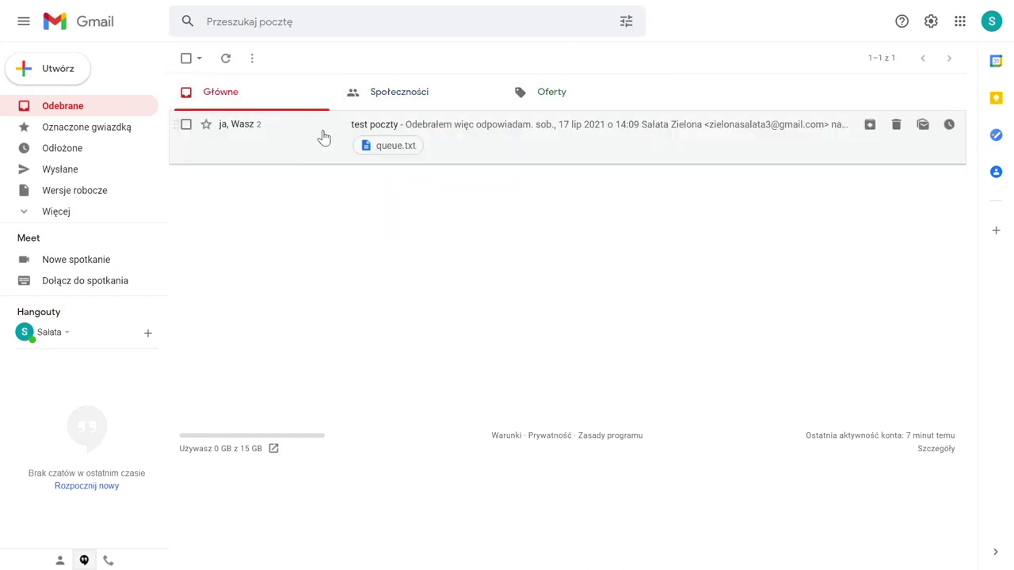
Star the 'test poczty' thread and confirm it appears in Oznaczone gwiazdką.
{"action": "left_click", "coordinate": [110, 130]}
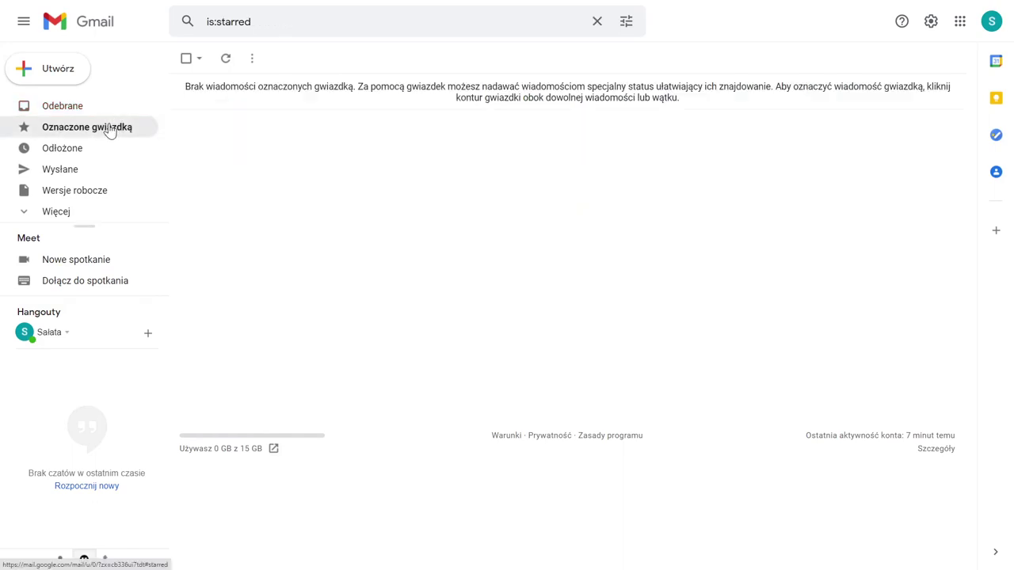
{"action": "left_click", "coordinate": [79, 107]}
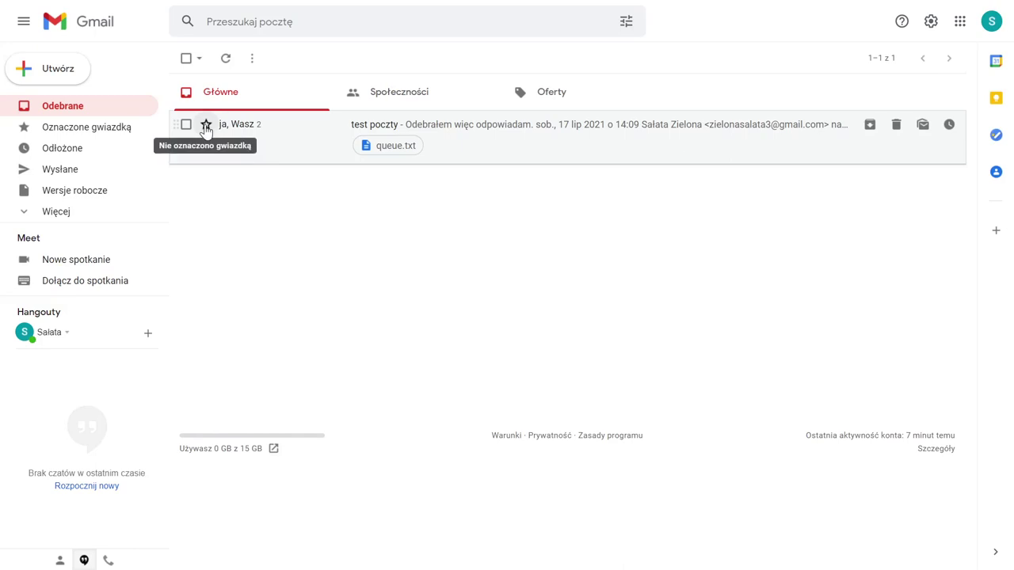
{"action": "left_click", "coordinate": [205, 125]}
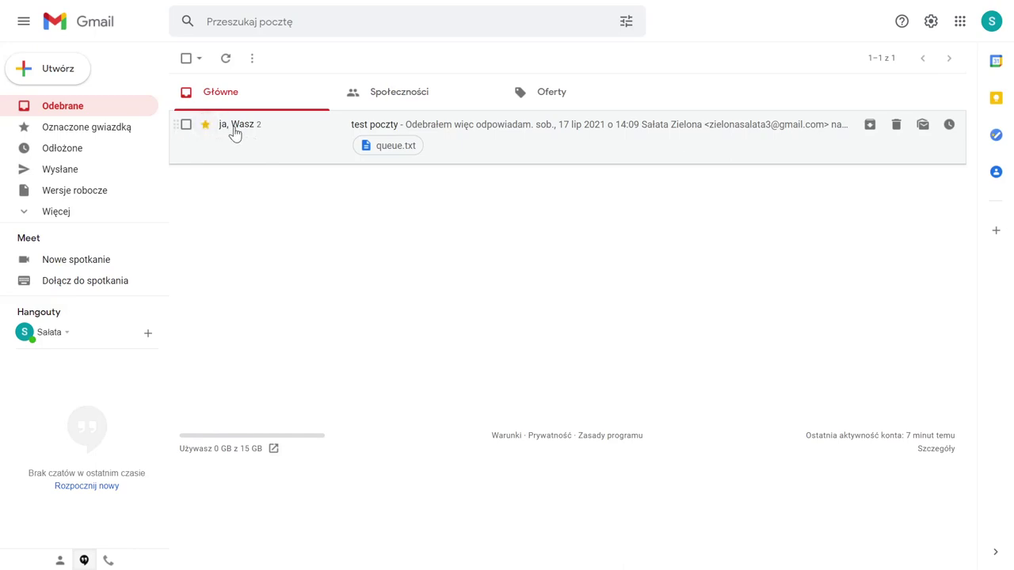
{"action": "left_click", "coordinate": [108, 131]}
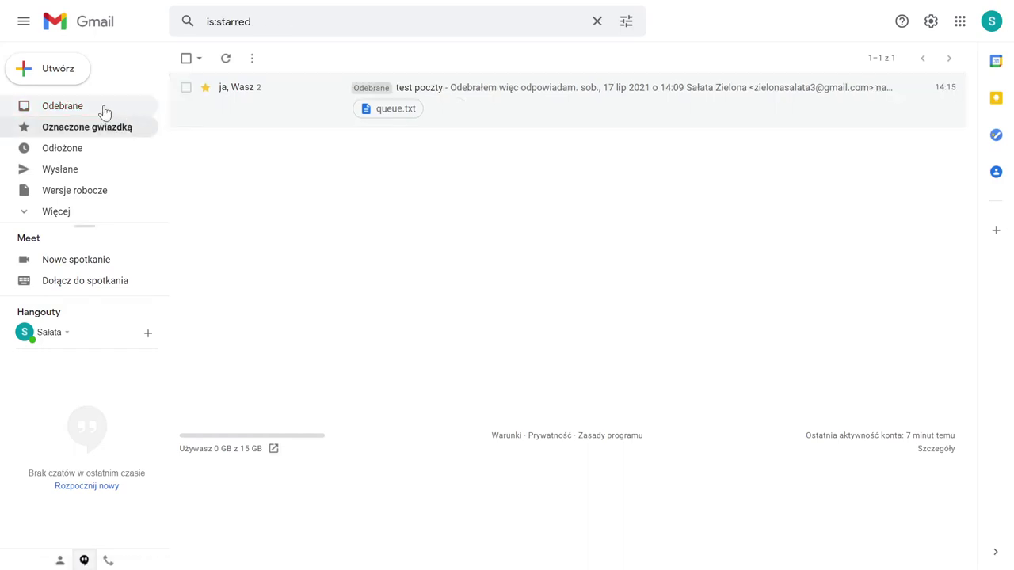
{"action": "left_click", "coordinate": [77, 111]}
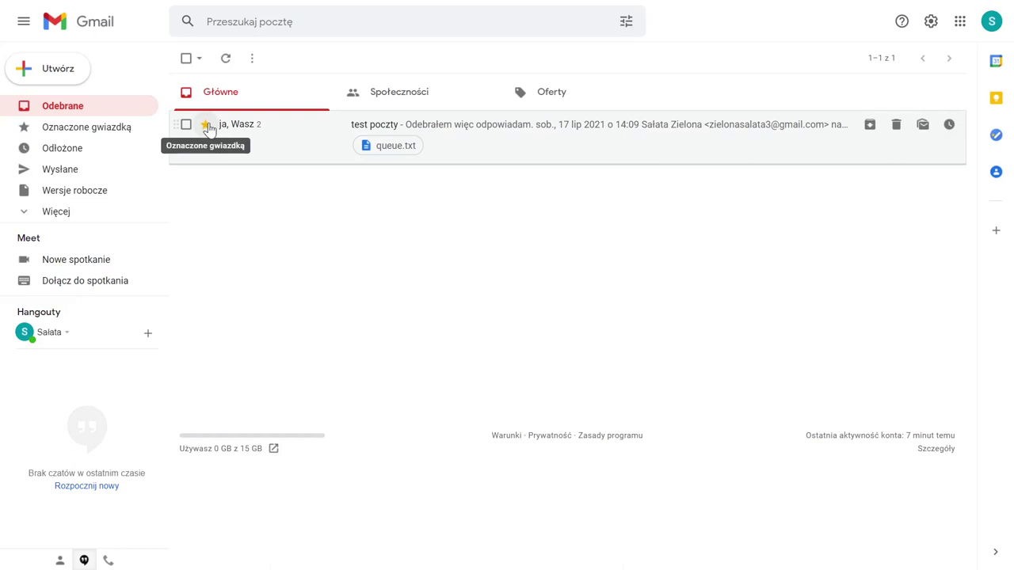
{"action": "left_click", "coordinate": [78, 136]}
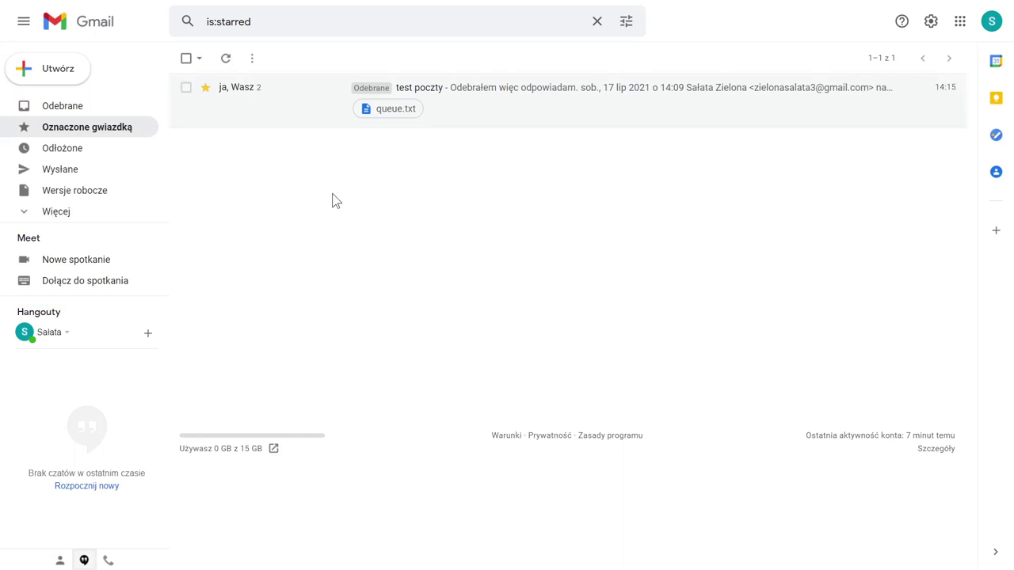
{"action": "left_click", "coordinate": [49, 150]}
Compose a message to the suggested contact with subject 'Test 02' and body 'Treść', 'Pozdrawiam'.
{"action": "left_click", "coordinate": [57, 68]}
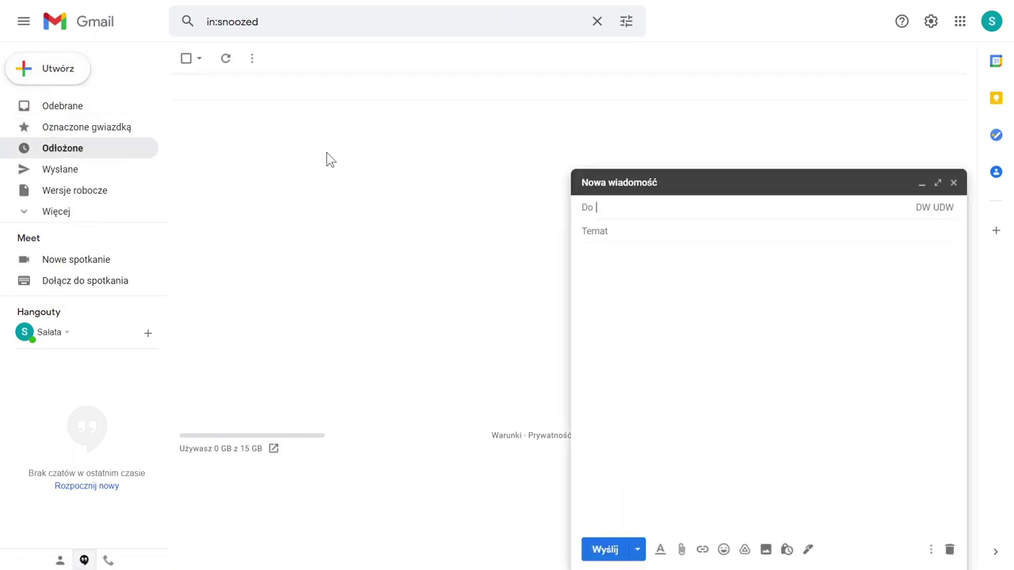
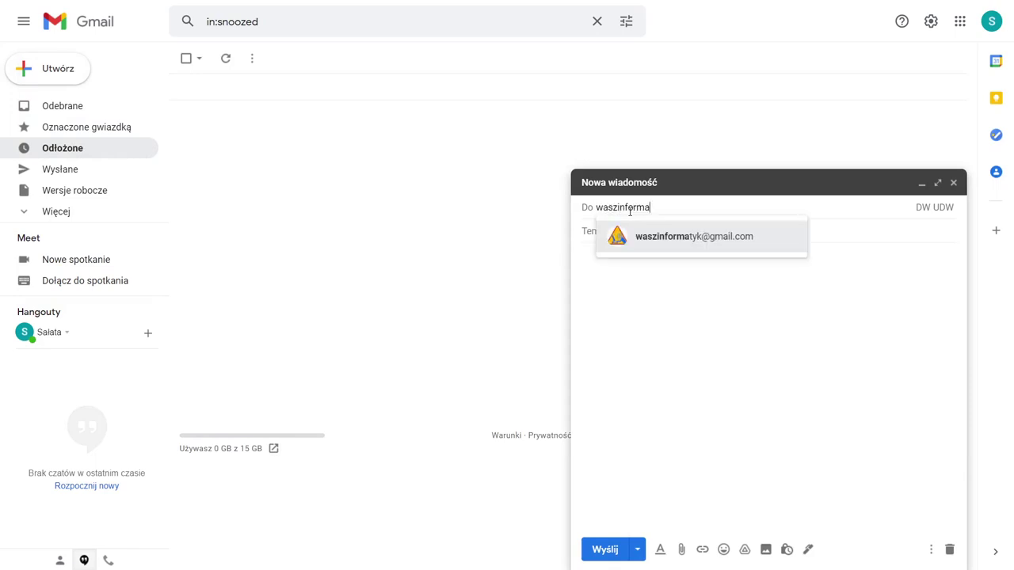
{"action": "mouse_move", "coordinate": [700, 241]}
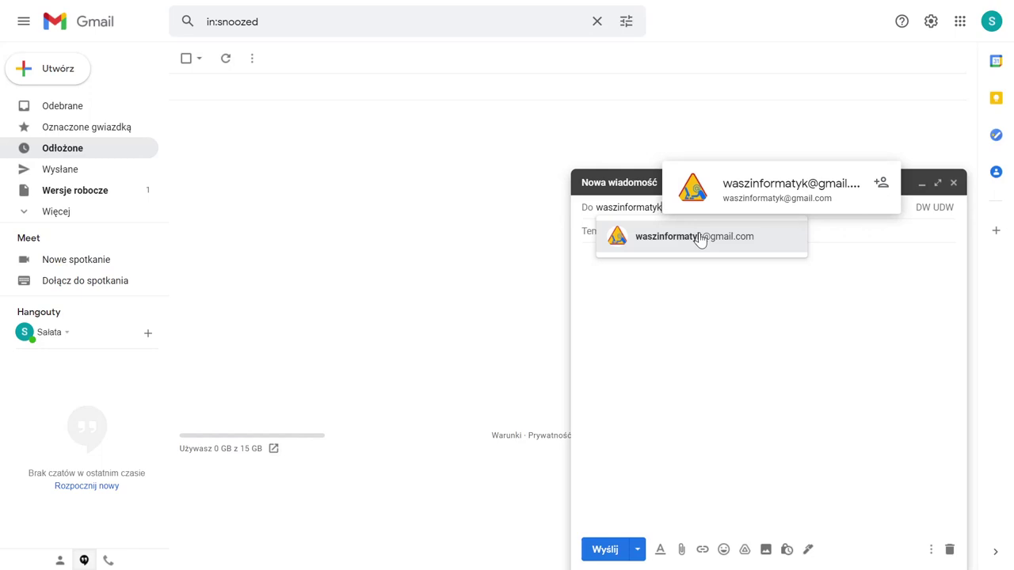
{"action": "left_click", "coordinate": [700, 241]}
{"action": "left_click", "coordinate": [651, 232]}
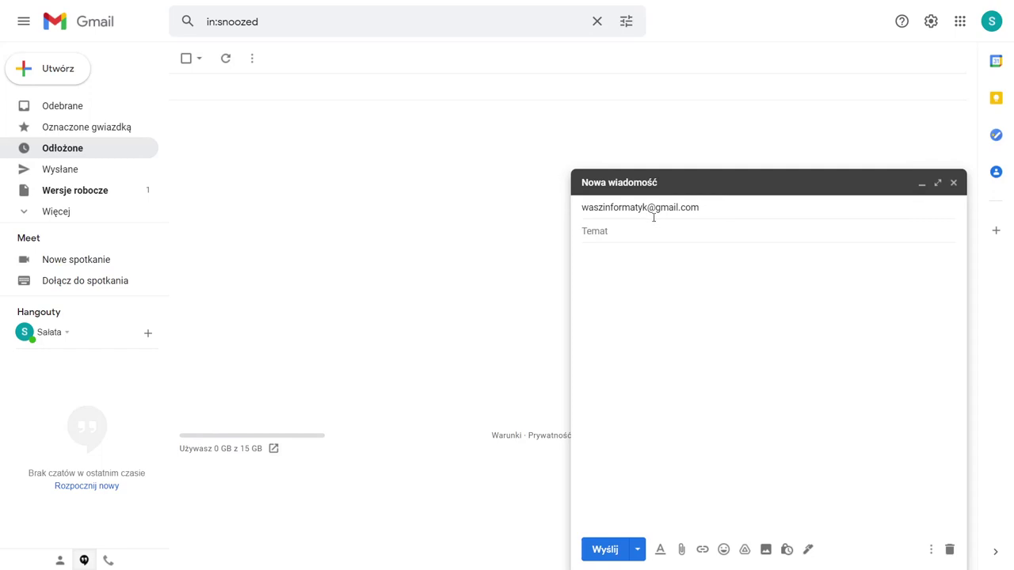
{"action": "type", "text": "Test 02"}
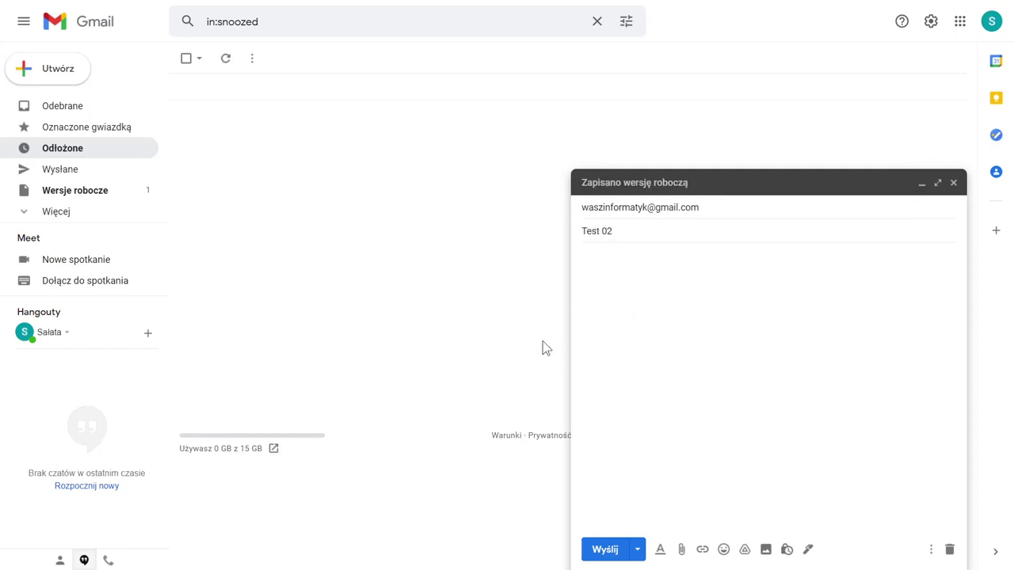
{"action": "left_click", "coordinate": [618, 292]}
{"action": "type", "text": "am"}
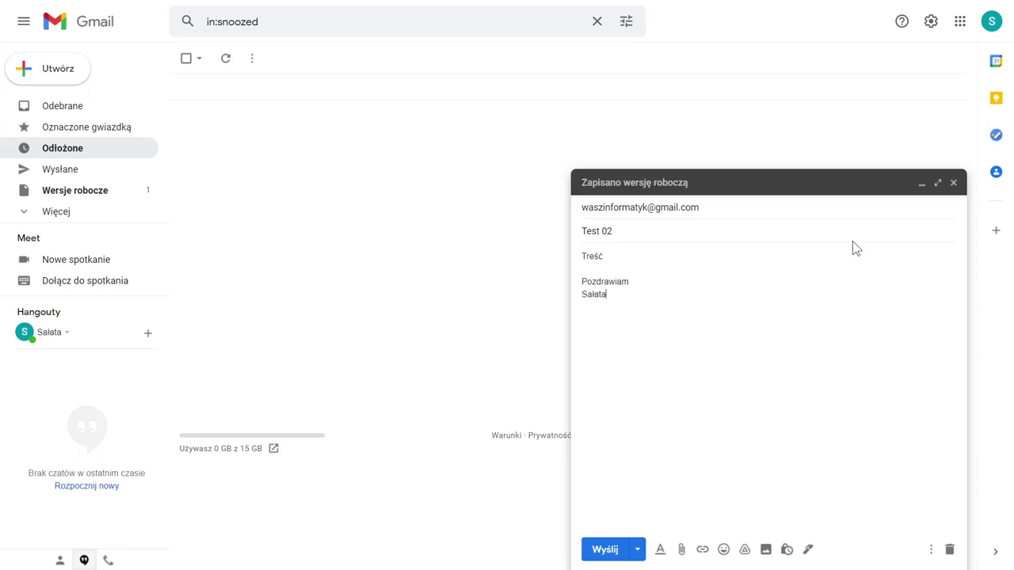
Save and close the Test 02 draft, then browse the starred, snoozed and sent folders.
{"action": "left_click", "coordinate": [954, 185]}
{"action": "left_click", "coordinate": [80, 126]}
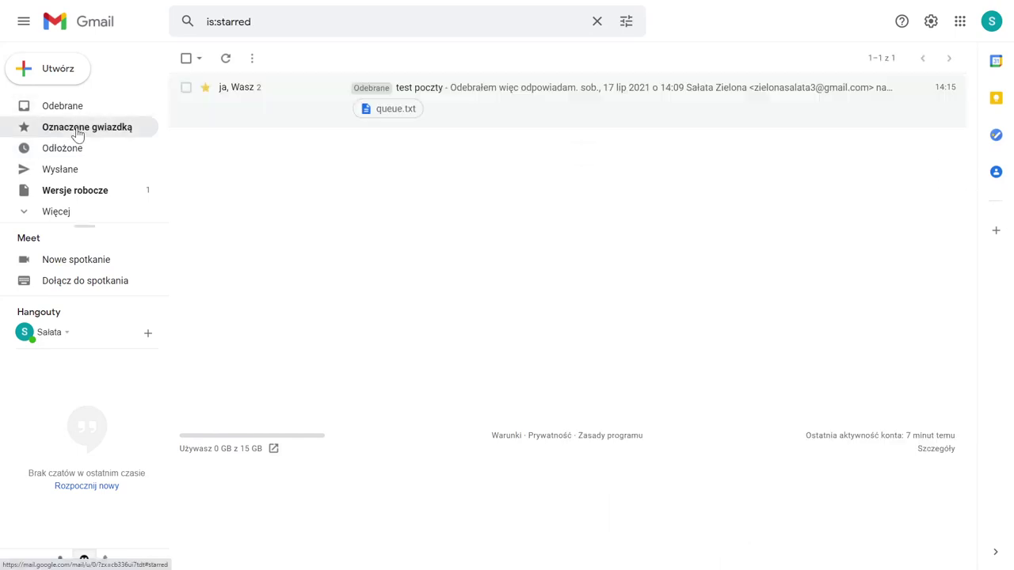
{"action": "left_click", "coordinate": [56, 154]}
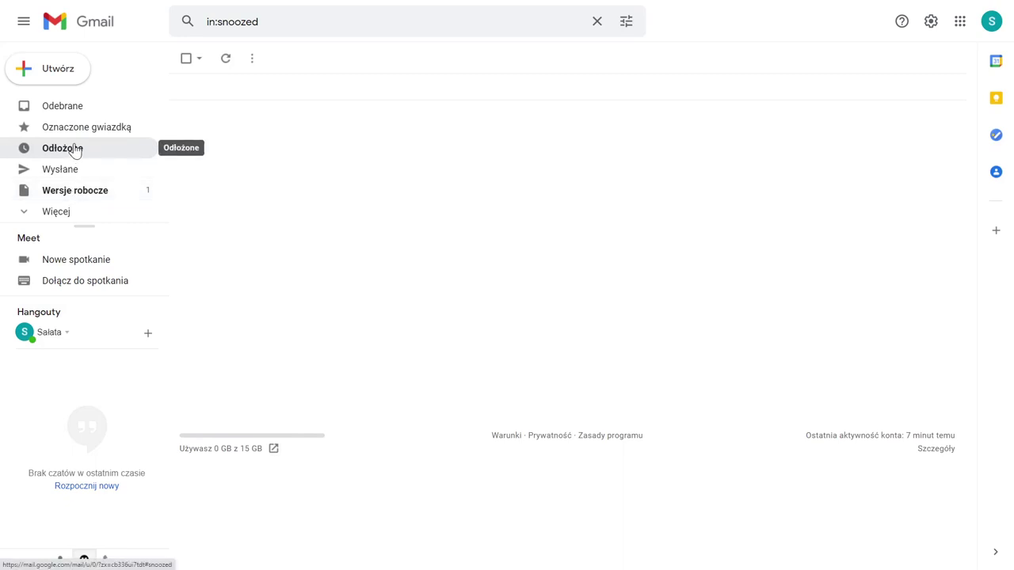
{"action": "left_click", "coordinate": [64, 174]}
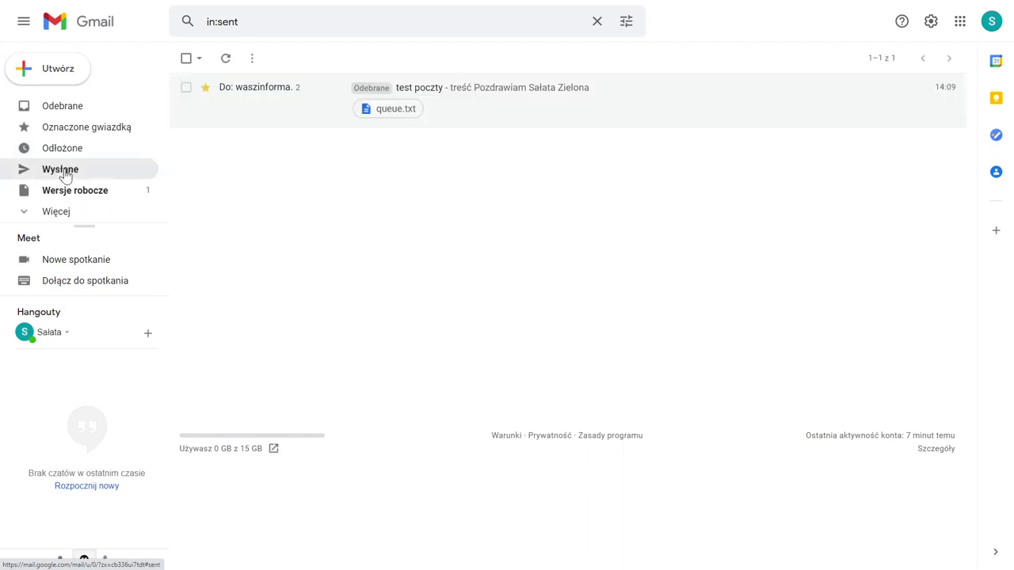
Reopen and close the Test 02 draft in Wersje robocze, then expand Więcej.
{"action": "left_click", "coordinate": [70, 190]}
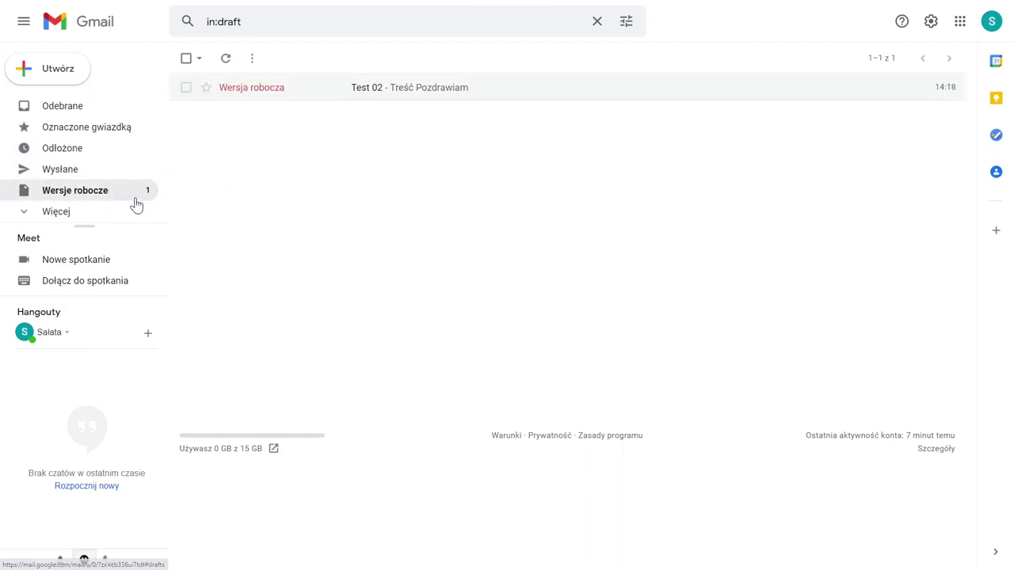
{"action": "left_click", "coordinate": [259, 94]}
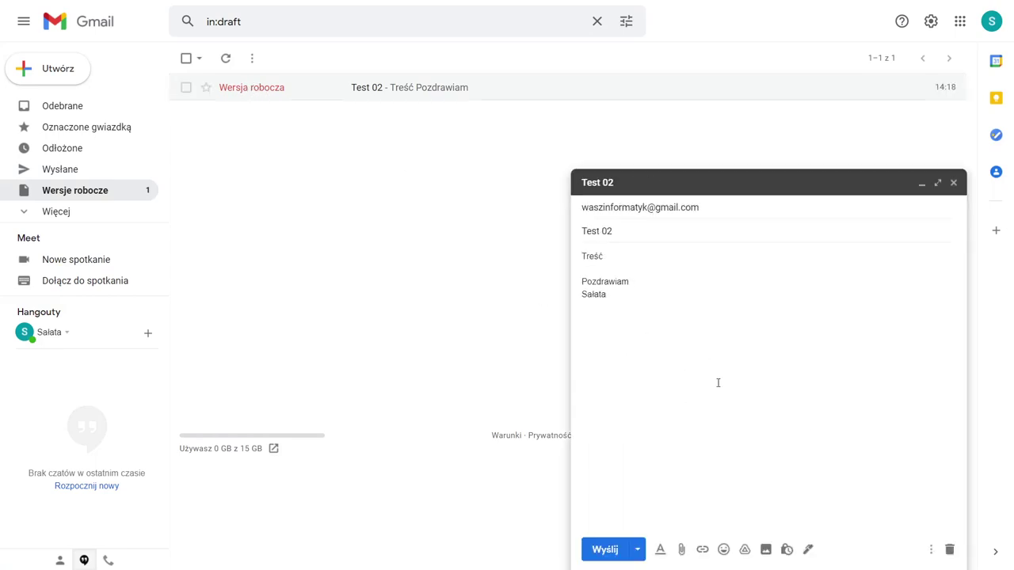
{"action": "left_click", "coordinate": [953, 182]}
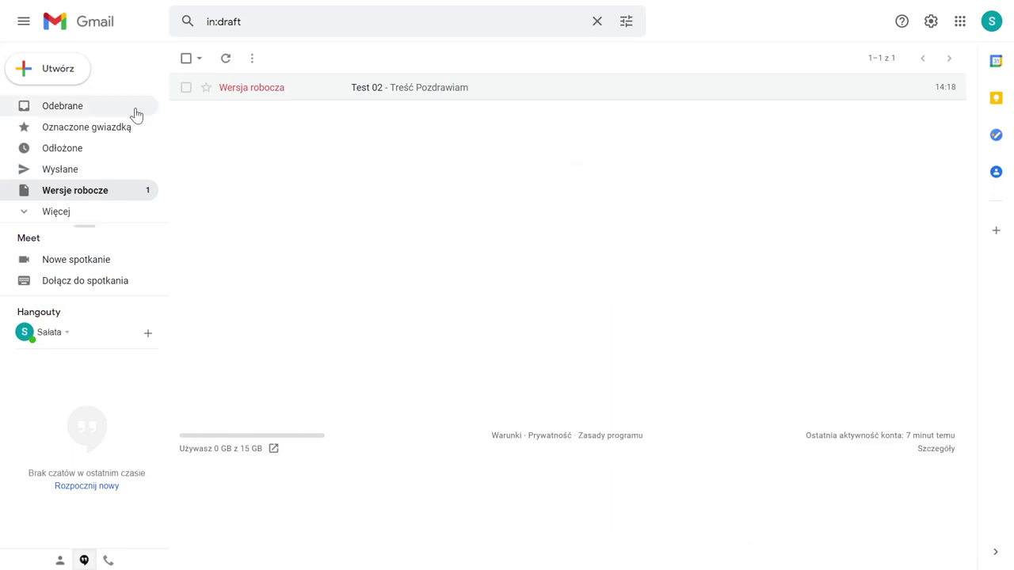
{"action": "left_click", "coordinate": [55, 213]}
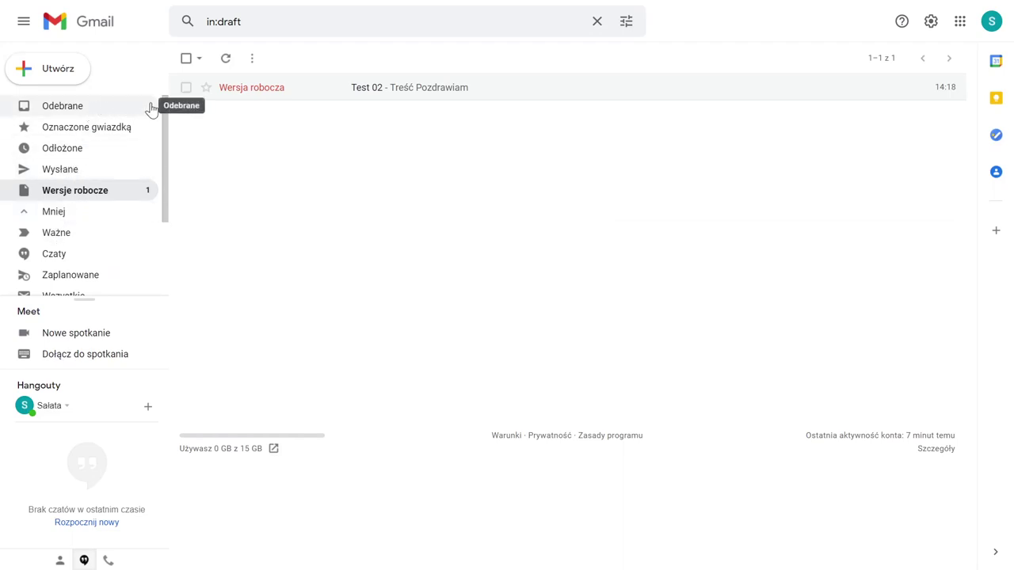
Browse the Ważne, Czaty, Zaplanowane and Wszystkie folders, then return to the inbox.
{"action": "left_click_drag", "start_coordinate": [170, 120], "coordinate": [164, 177]}
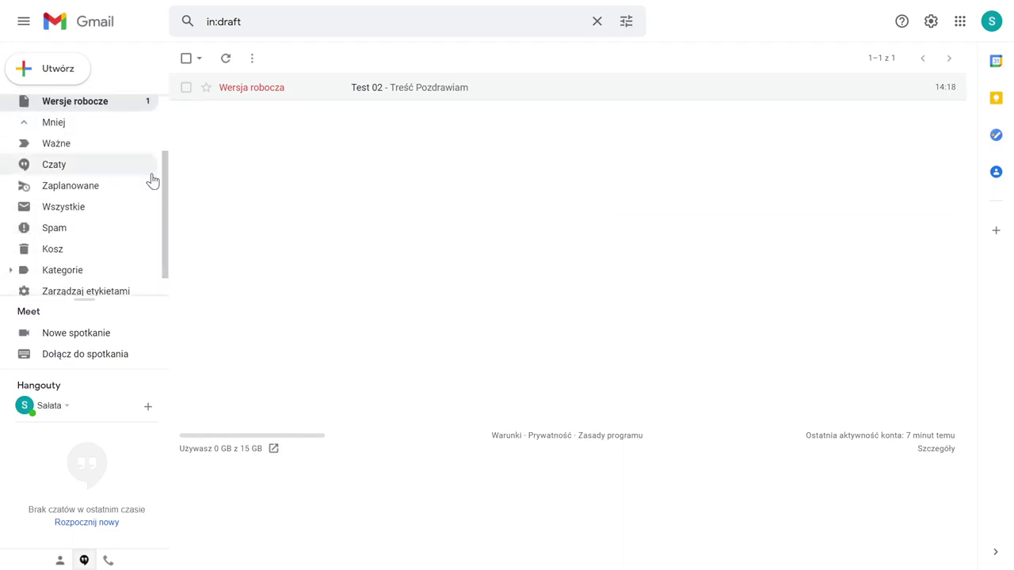
{"action": "left_click", "coordinate": [55, 147]}
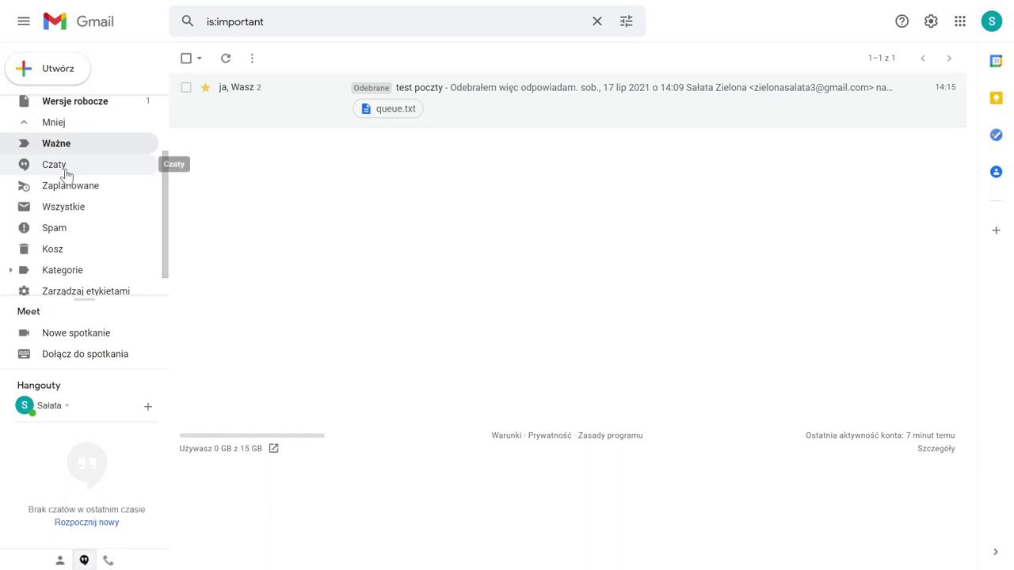
{"action": "left_click", "coordinate": [59, 171]}
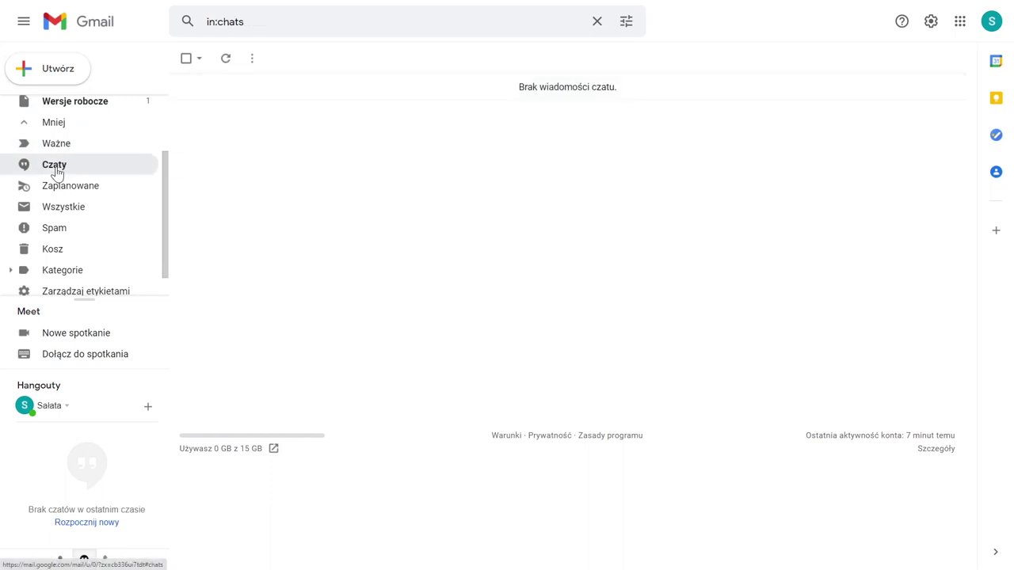
{"action": "left_click", "coordinate": [85, 193]}
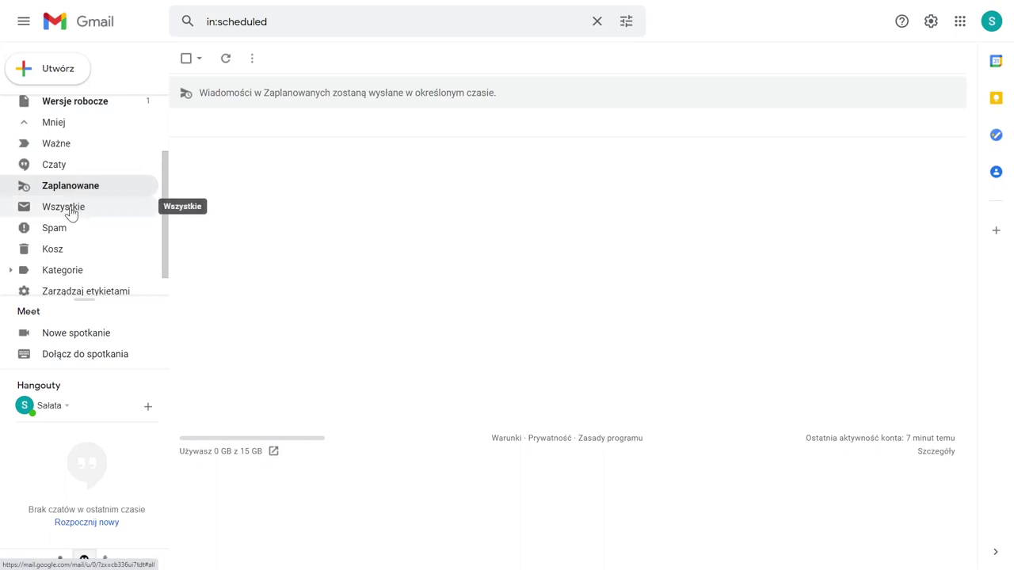
{"action": "left_click", "coordinate": [70, 213]}
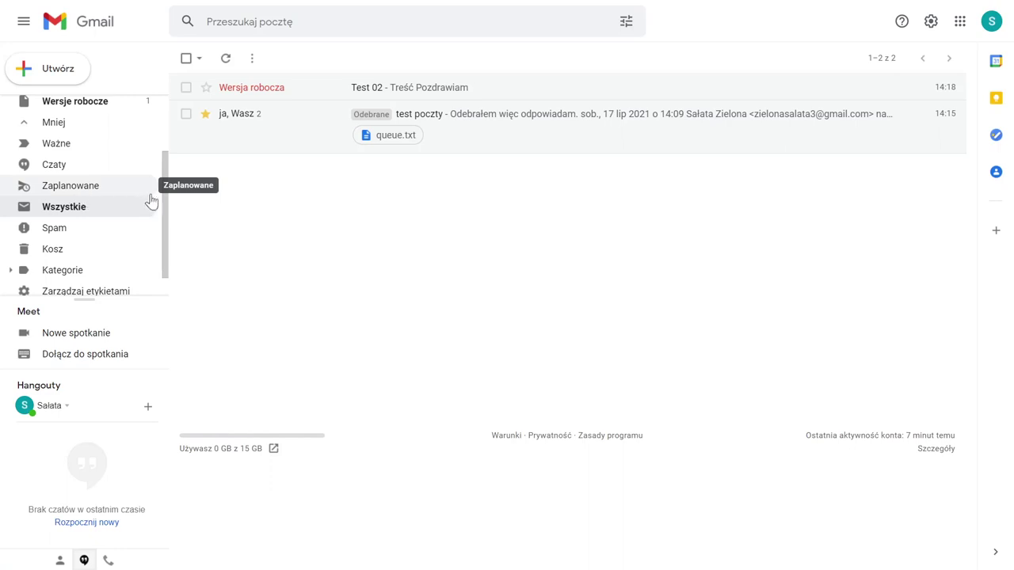
{"action": "left_click_drag", "start_coordinate": [168, 208], "coordinate": [153, 126]}
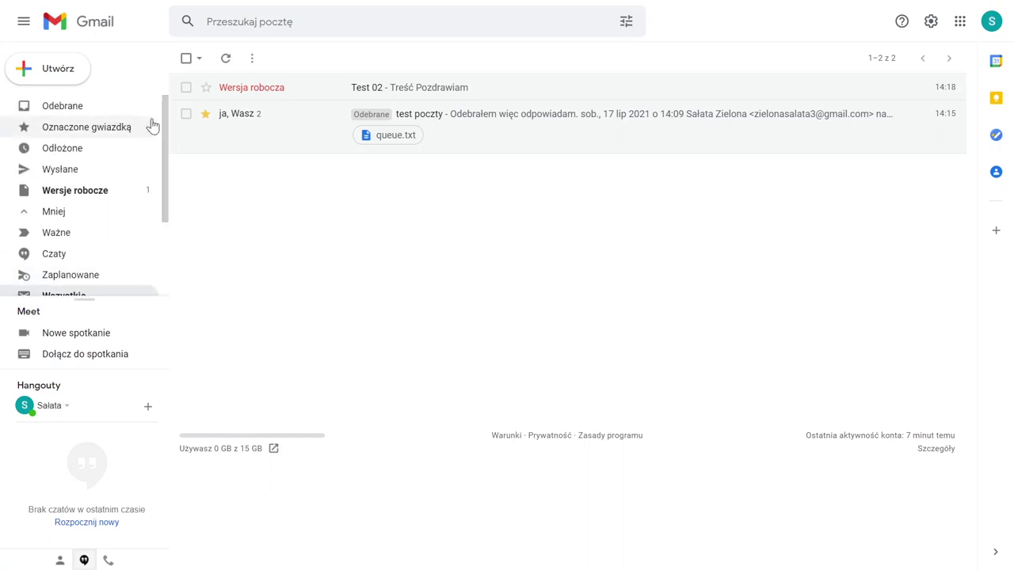
{"action": "left_click", "coordinate": [59, 106]}
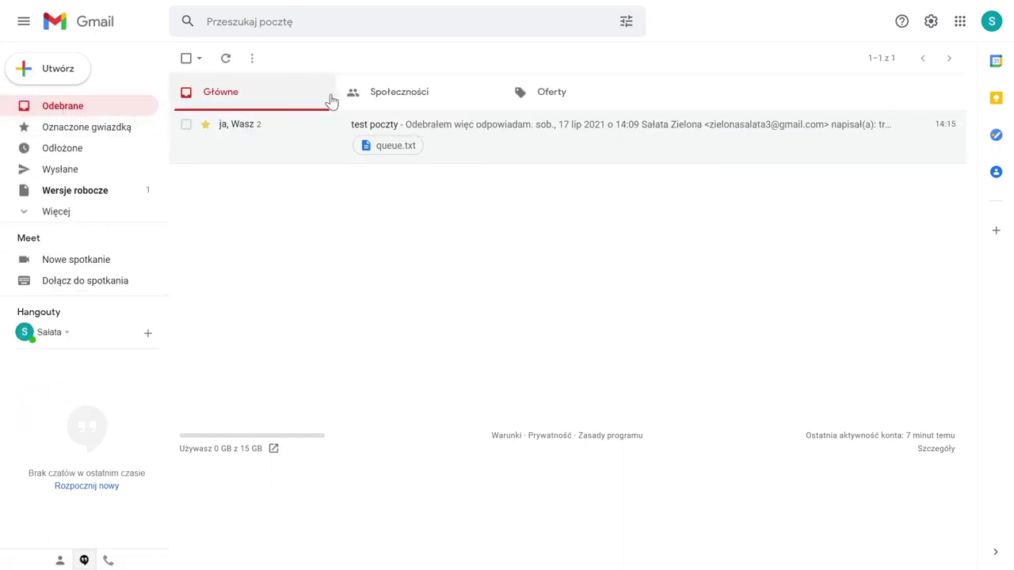
View the Społeczności, Oferty and Główne tabs, then open the empty Spam folder.
{"action": "left_click", "coordinate": [385, 99]}
{"action": "left_click", "coordinate": [546, 100]}
{"action": "left_click", "coordinate": [235, 106]}
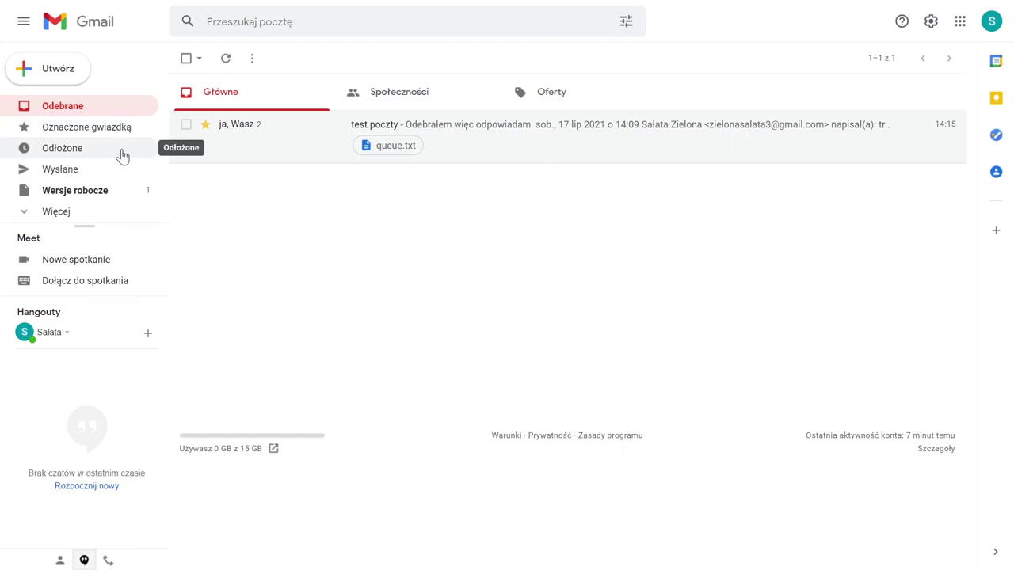
{"action": "left_click", "coordinate": [54, 212]}
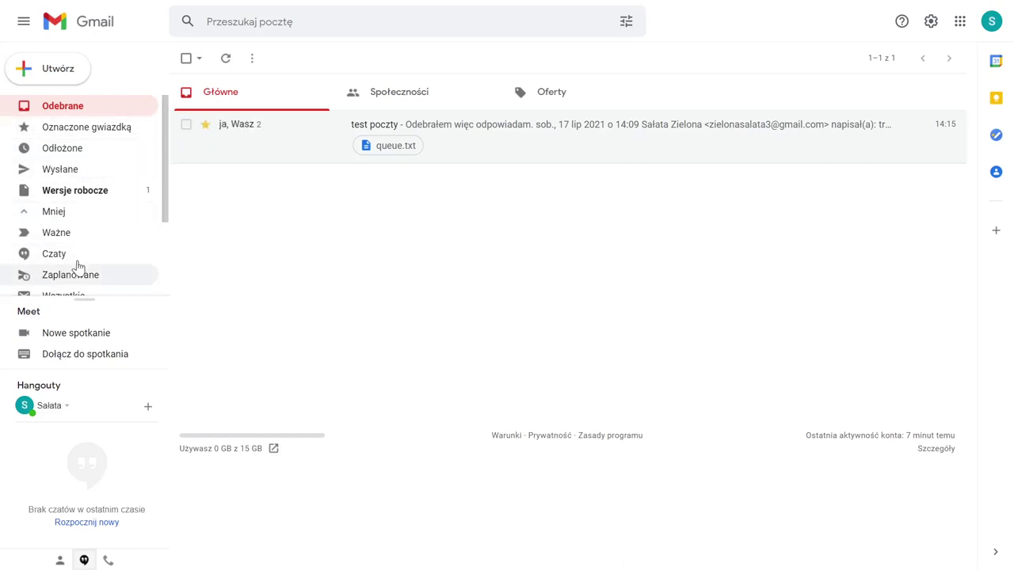
{"action": "left_click_drag", "start_coordinate": [163, 166], "coordinate": [127, 222]}
{"action": "left_click", "coordinate": [50, 218]}
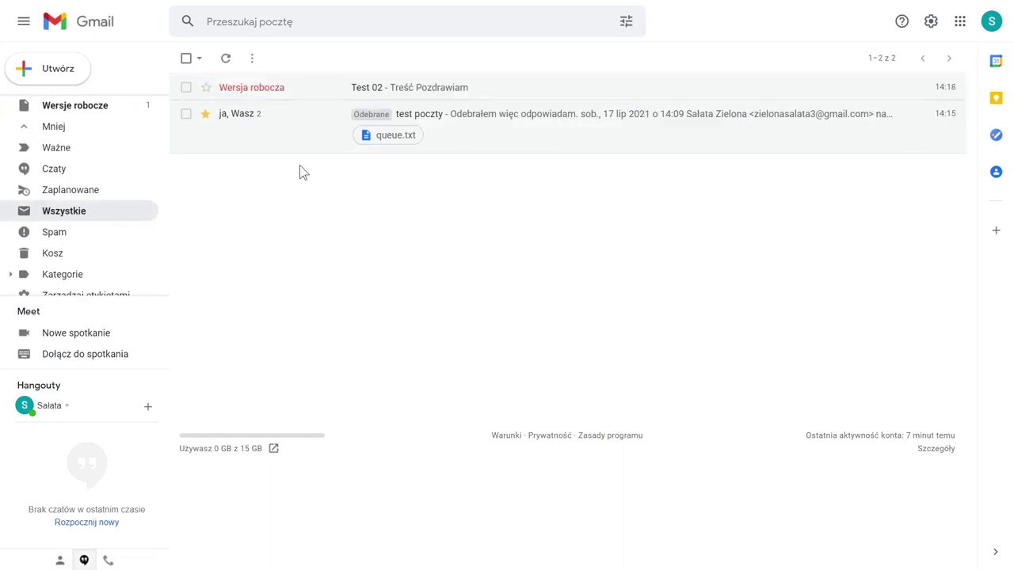
{"action": "left_click", "coordinate": [52, 232]}
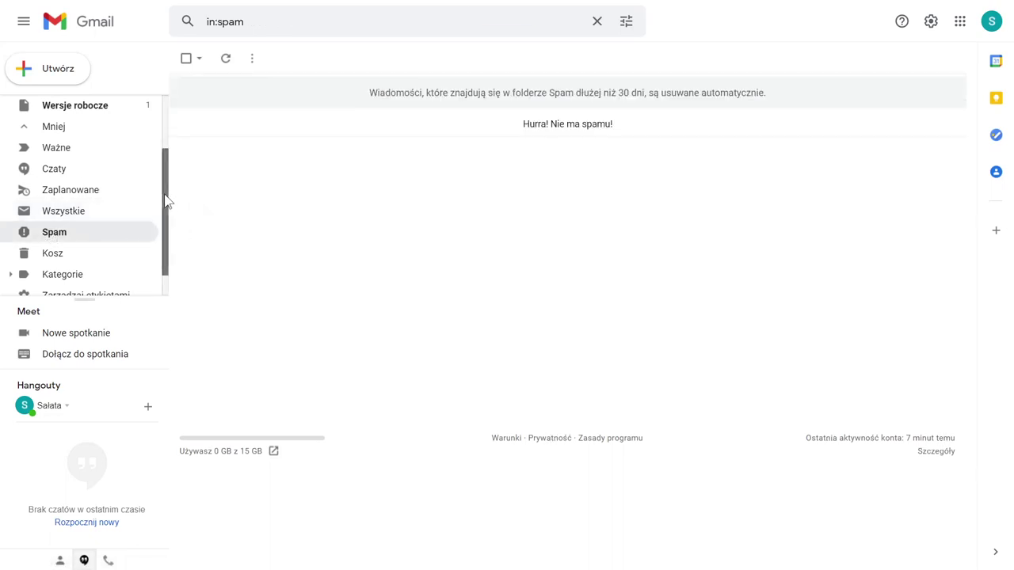
Open the Kosz folder and expand the Kategorie list.
{"action": "left_click_drag", "start_coordinate": [165, 201], "coordinate": [167, 246]}
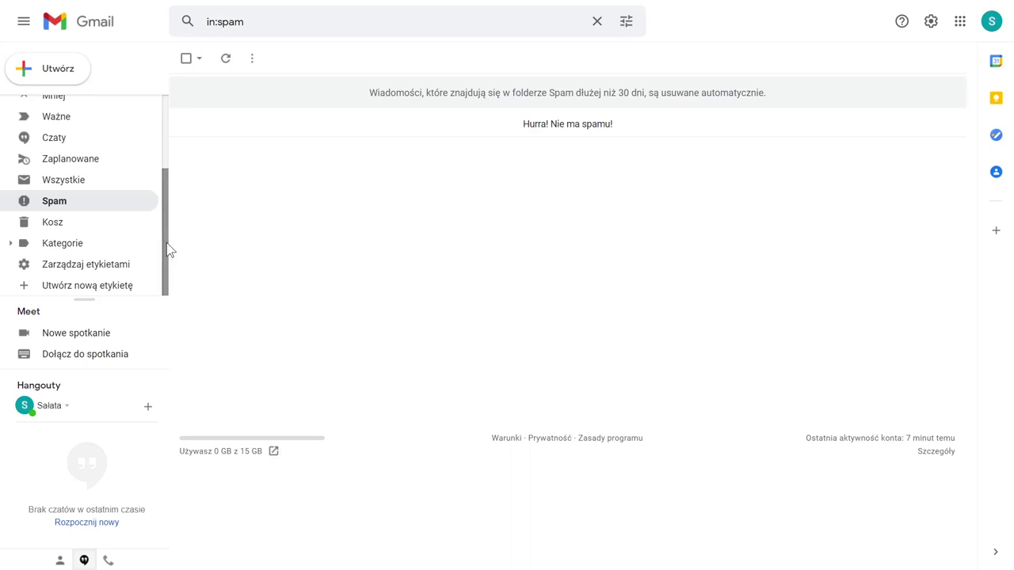
{"action": "left_click", "coordinate": [57, 229]}
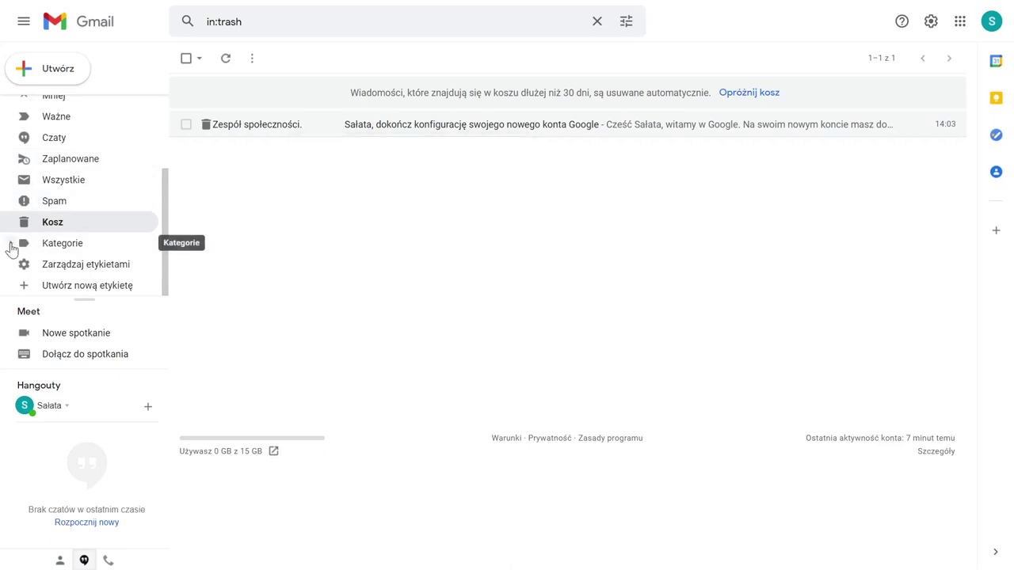
{"action": "left_click", "coordinate": [10, 245]}
{"action": "scroll", "coordinate": [79, 191], "scroll_direction": "down", "scroll_amount": 2}
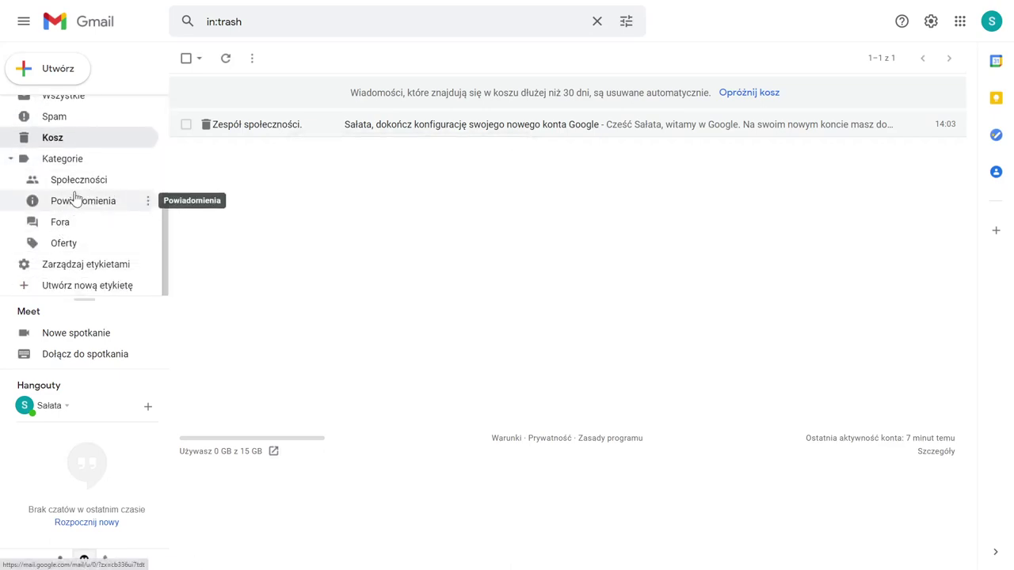
View the Powiadomienia, Fora and Oferty categories, then open Zarządzaj etykietami.
{"action": "left_click", "coordinate": [63, 211]}
{"action": "left_click", "coordinate": [65, 225]}
{"action": "left_click", "coordinate": [68, 245]}
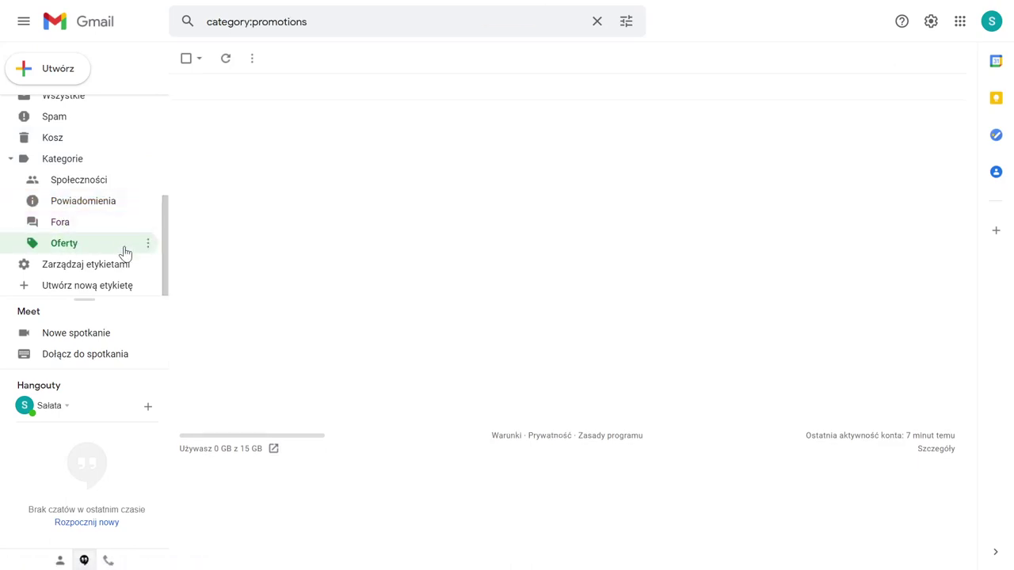
{"action": "left_click", "coordinate": [102, 270]}
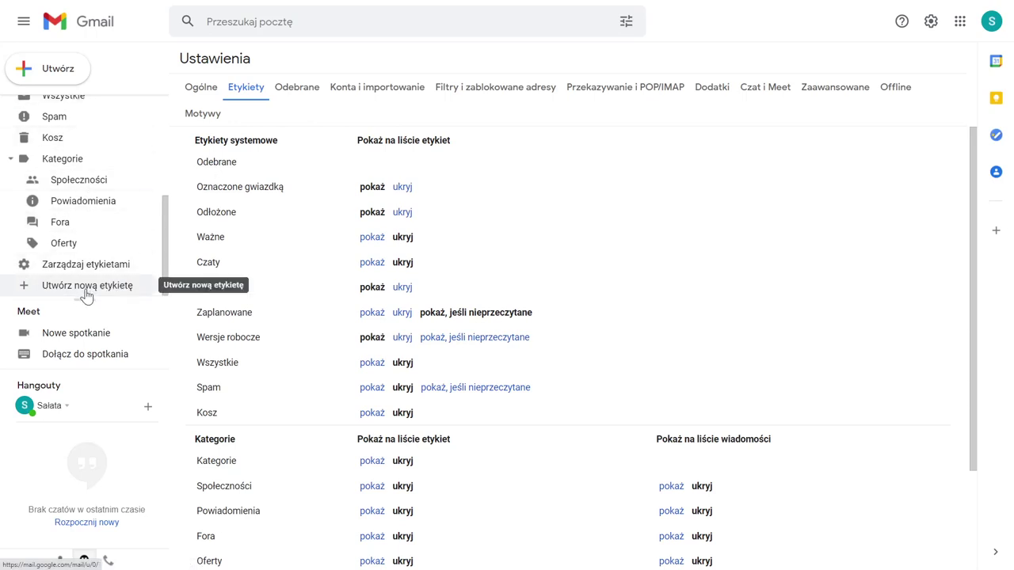
Create a new label named 'Od Basi'.
{"action": "left_click", "coordinate": [90, 289]}
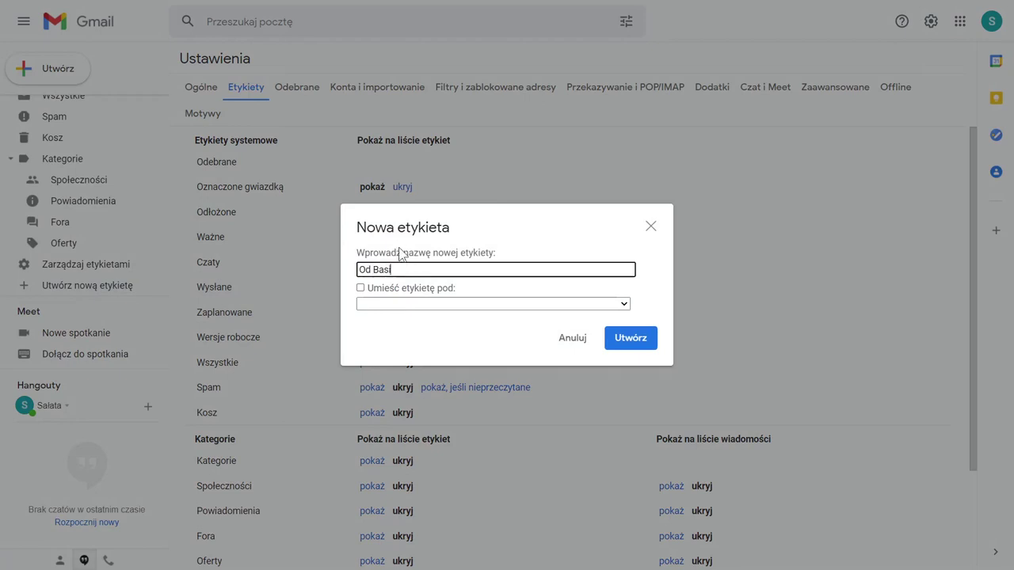
{"action": "left_click", "coordinate": [639, 339]}
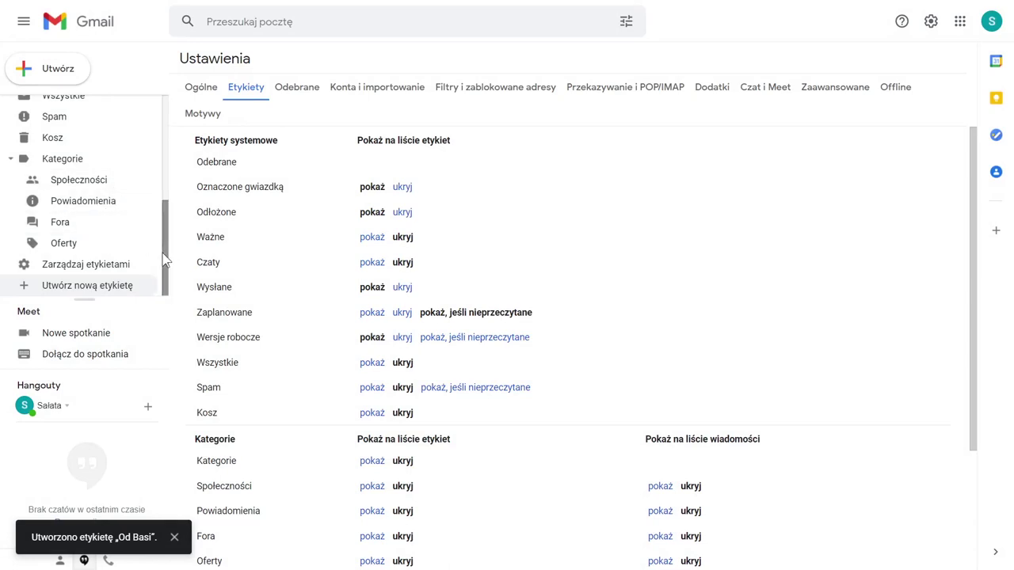
{"action": "scroll", "coordinate": [165, 246], "scroll_direction": "up", "scroll_amount": 1}
{"action": "left_click_drag", "start_coordinate": [166, 240], "coordinate": [168, 147]}
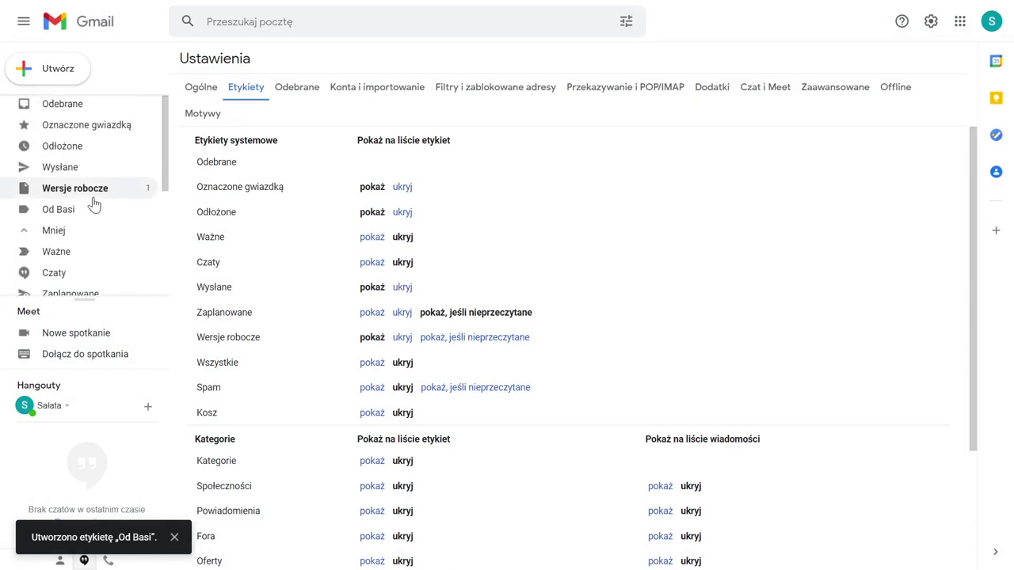
Enlarge the sidebar's label list above Meet and return to the inbox.
{"action": "scroll", "coordinate": [165, 150], "scroll_direction": "up", "scroll_amount": 1}
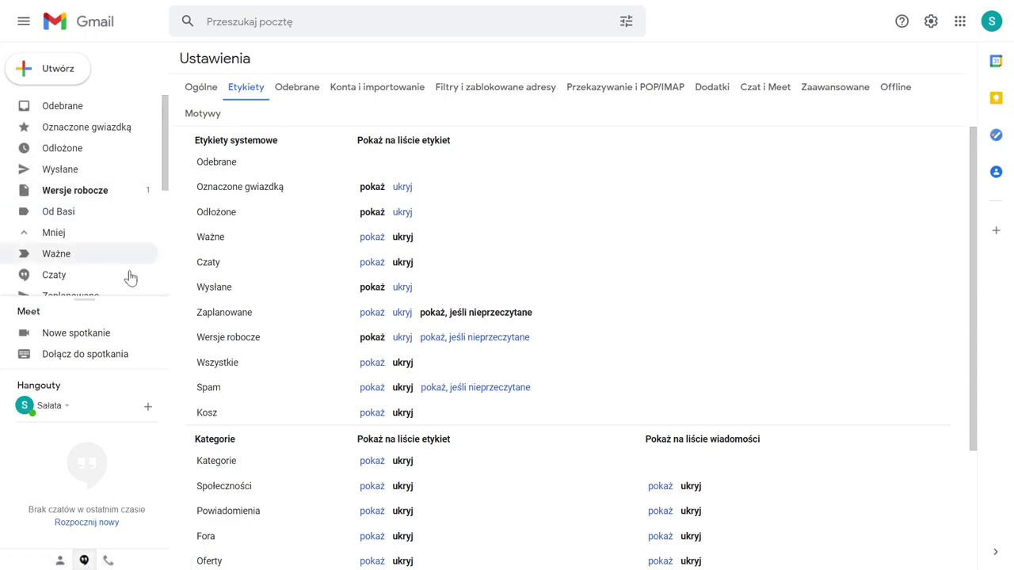
{"action": "left_click_drag", "start_coordinate": [167, 163], "coordinate": [83, 254]}
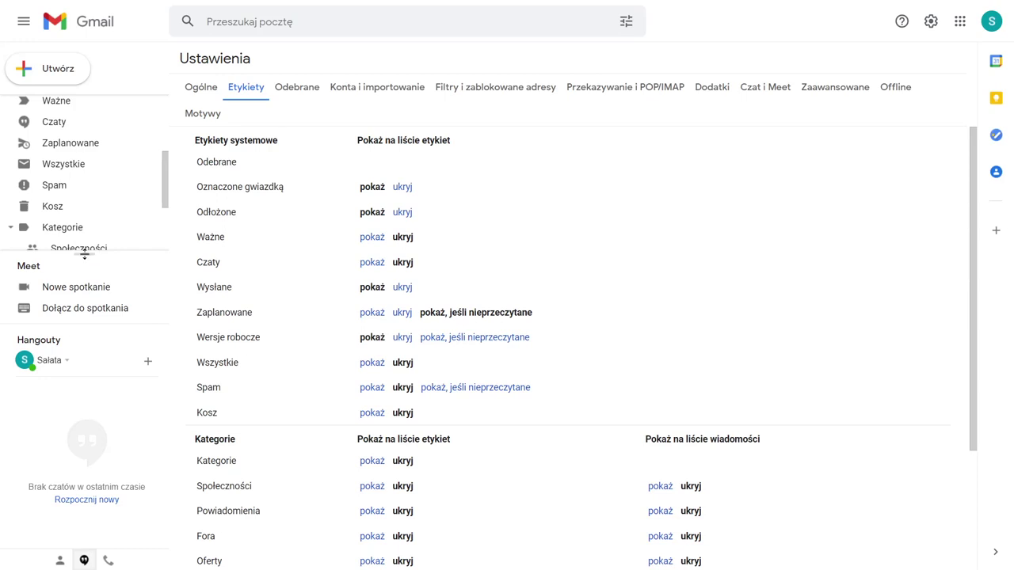
{"action": "left_click_drag", "start_coordinate": [84, 254], "coordinate": [102, 289]}
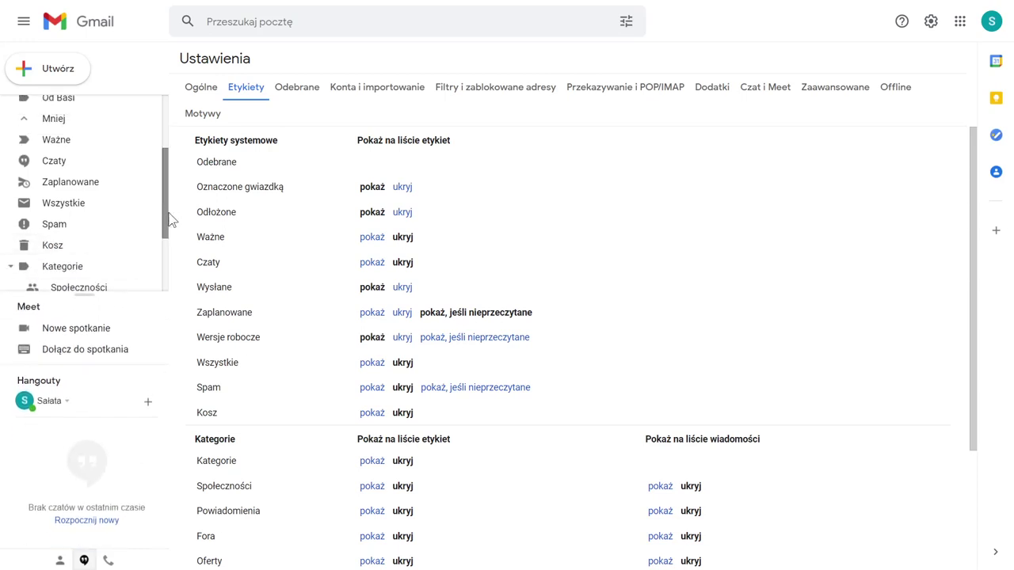
{"action": "scroll", "coordinate": [119, 235], "scroll_direction": "down", "scroll_amount": 3}
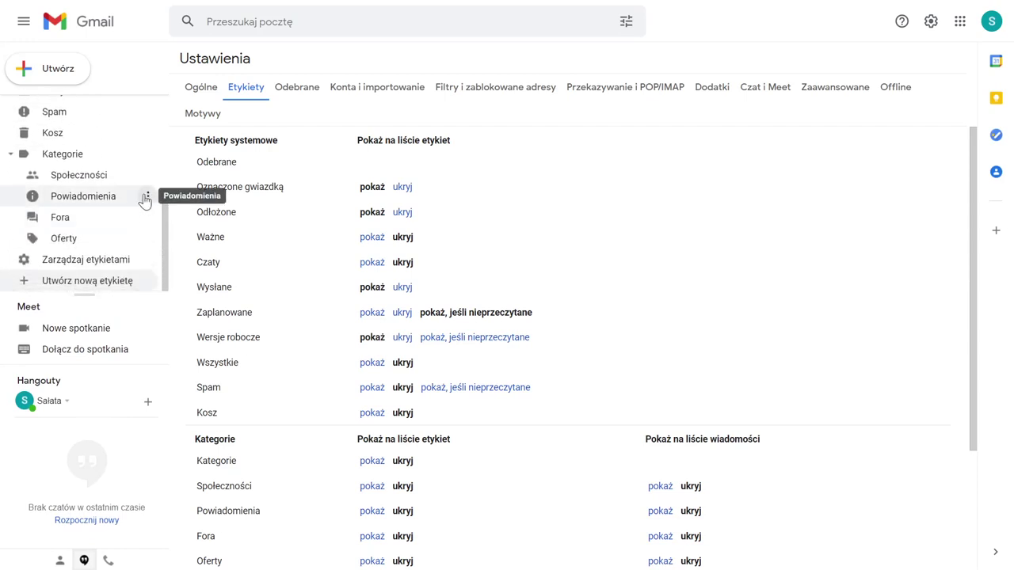
{"action": "scroll", "coordinate": [65, 159], "scroll_direction": "up", "scroll_amount": 4}
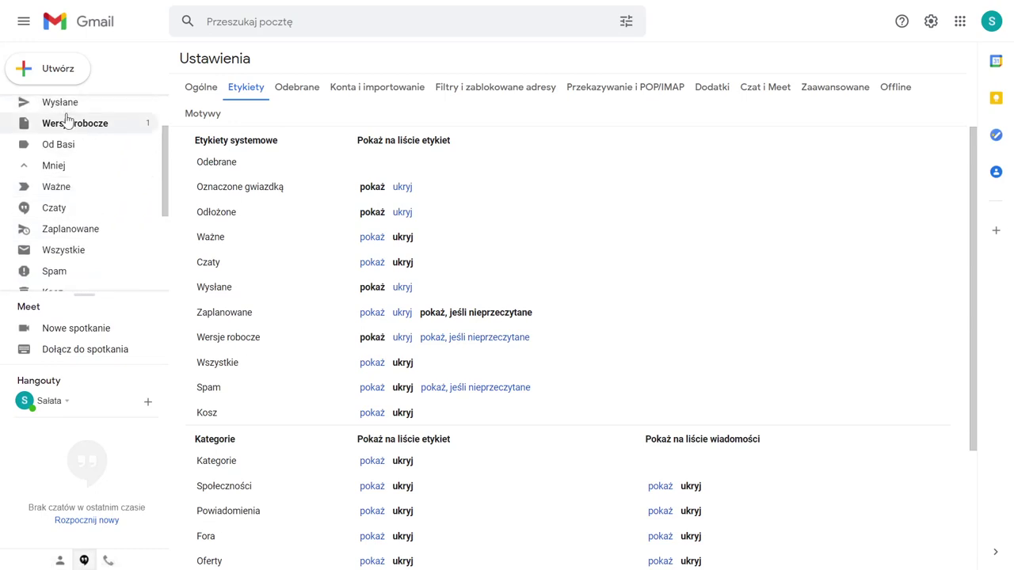
{"action": "scroll", "coordinate": [72, 127], "scroll_direction": "up", "scroll_amount": 1}
{"action": "left_click", "coordinate": [71, 106]}
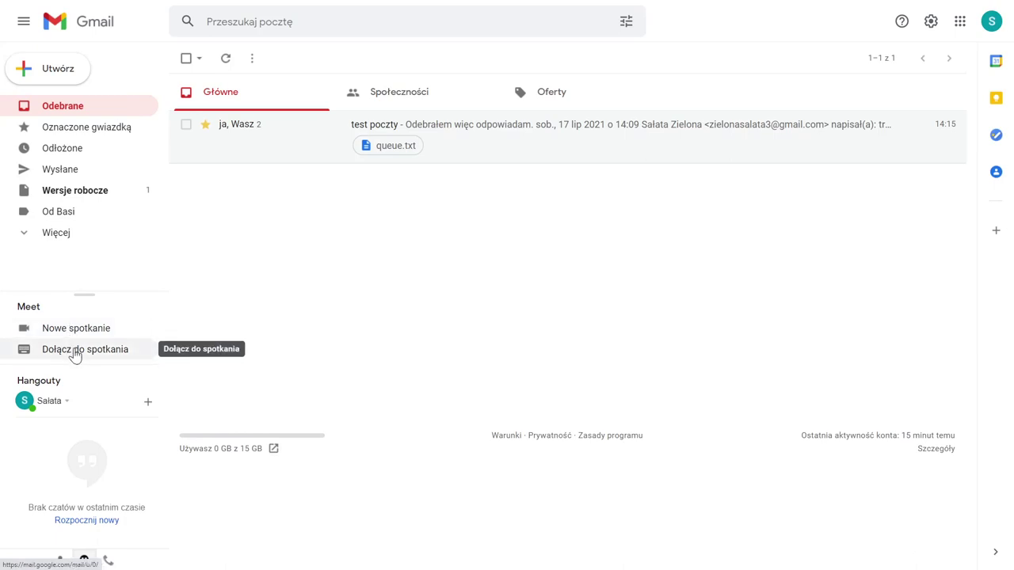
After dismissing the join-by-code prompt, create a 'Nowe spotkanie' meeting and copy its Google Meet link.
{"action": "left_click", "coordinate": [76, 351]}
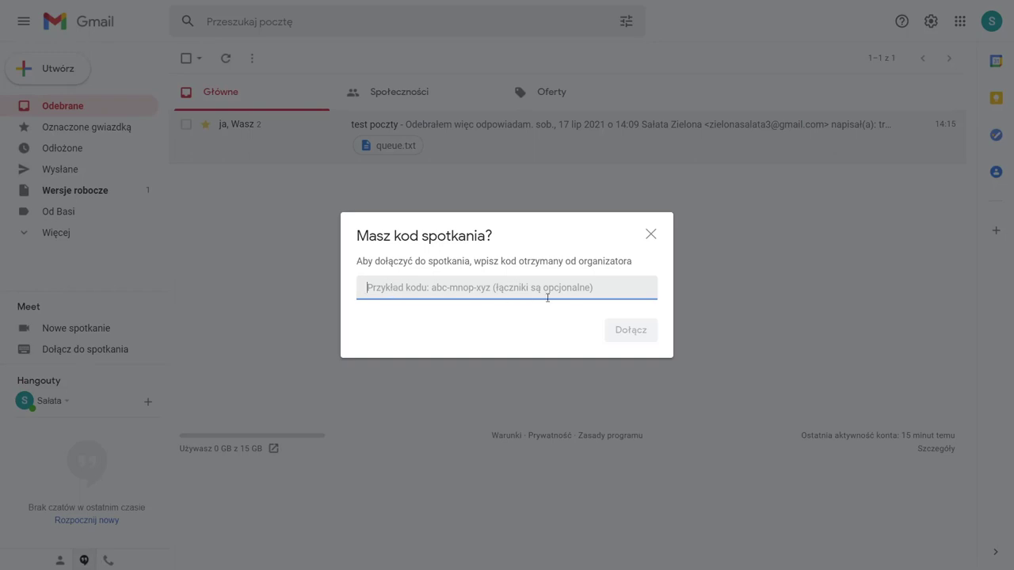
{"action": "left_click", "coordinate": [651, 234]}
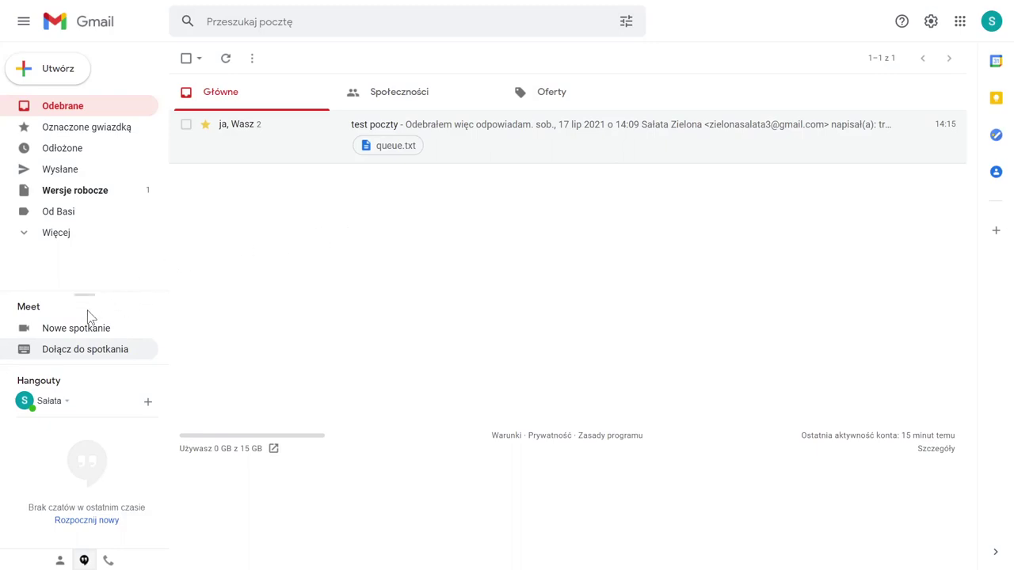
{"action": "left_click", "coordinate": [72, 333]}
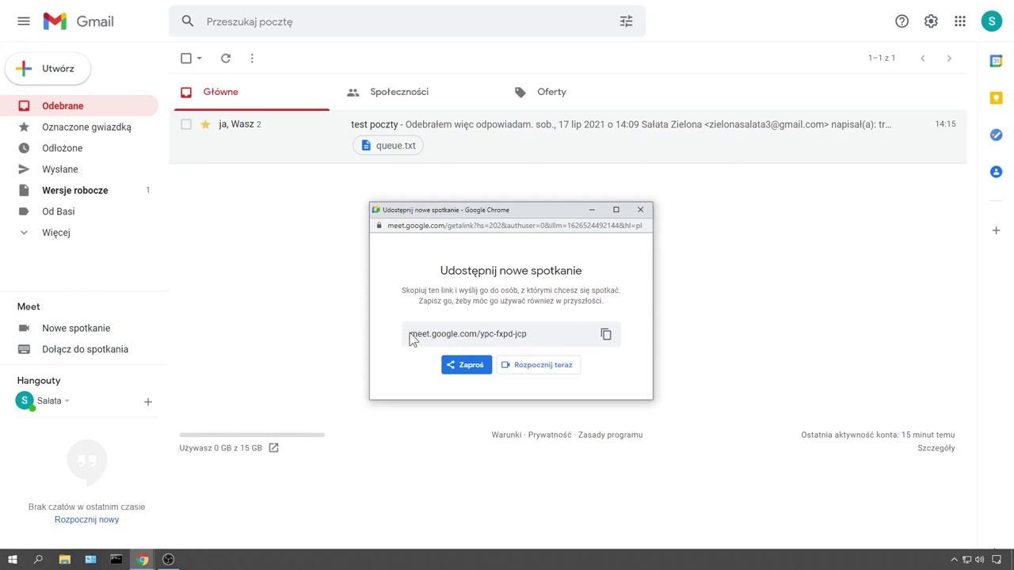
{"action": "left_click_drag", "start_coordinate": [410, 336], "coordinate": [529, 346]}
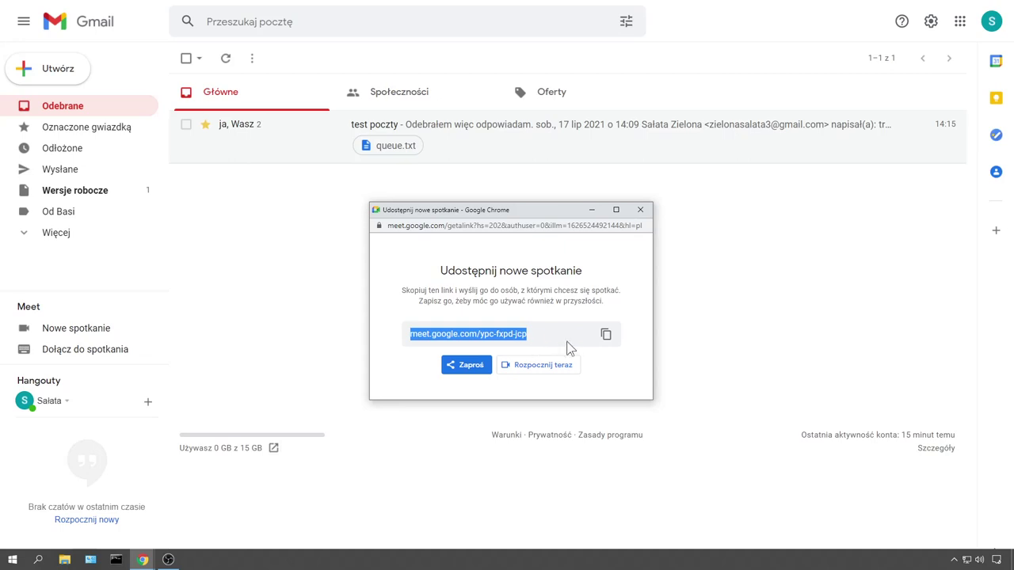
{"action": "left_click", "coordinate": [607, 336]}
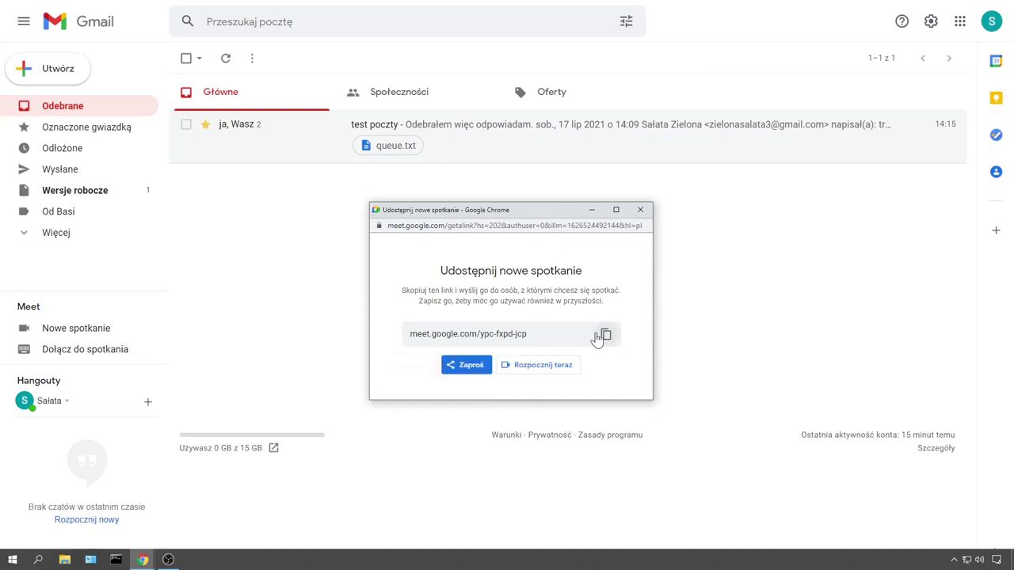
Start the meeting with 'Rozpocznij teraz', granting camera, microphone and notification permissions.
{"action": "left_click", "coordinate": [541, 366]}
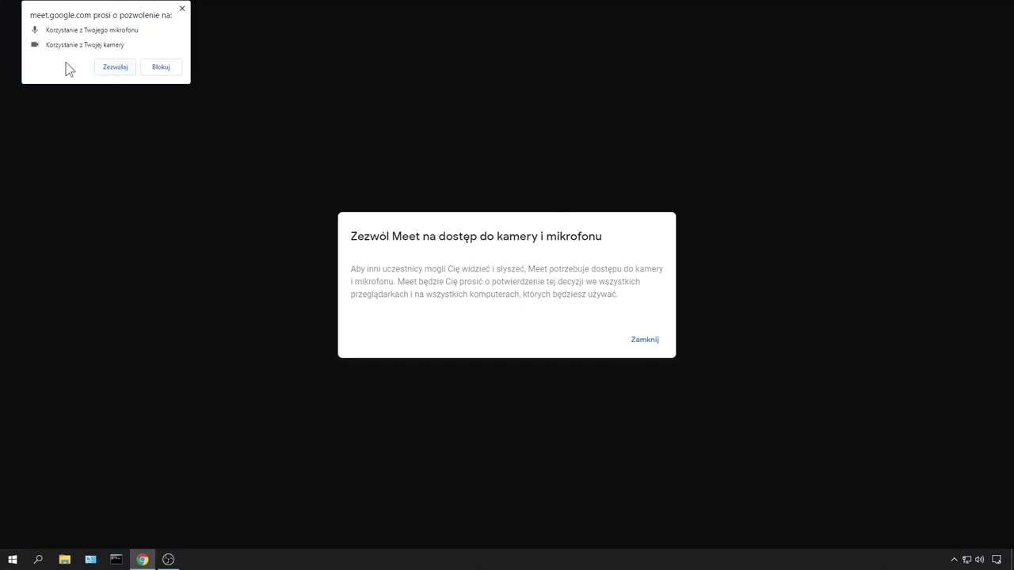
{"action": "left_click", "coordinate": [117, 66]}
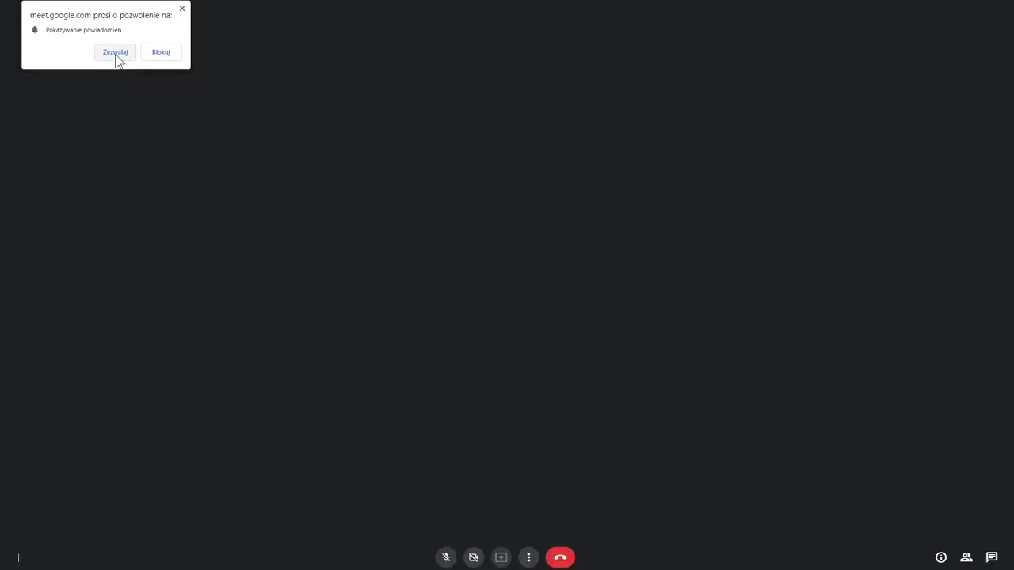
{"action": "left_click", "coordinate": [116, 55]}
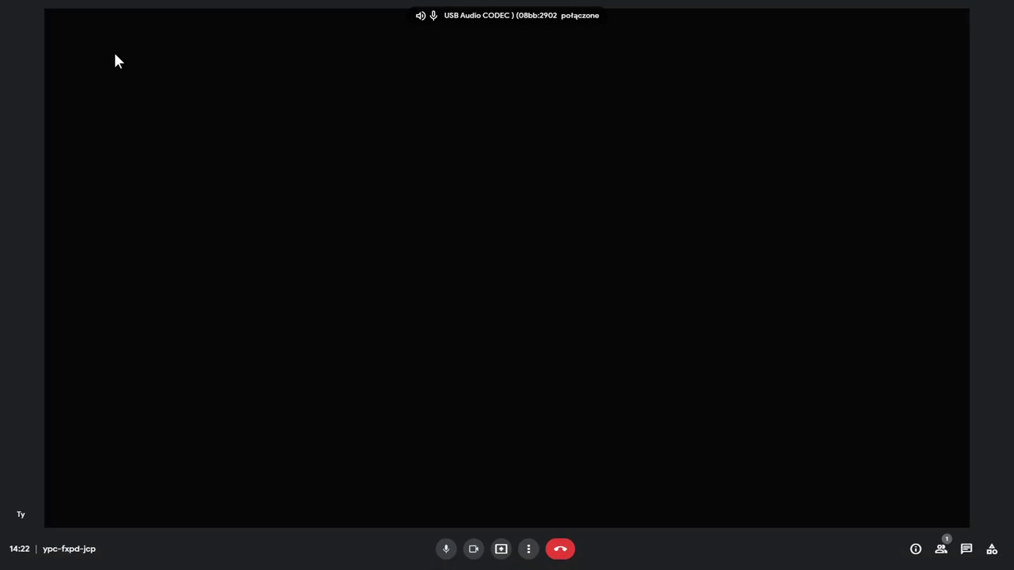
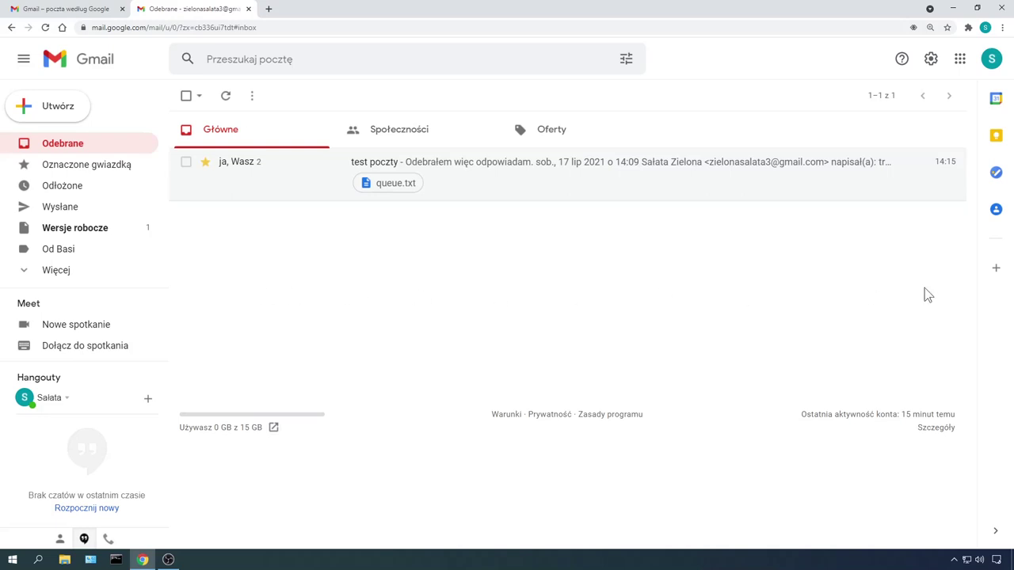
Open the Calendar side panel, dismiss its welcome screen, and close it.
{"action": "left_click", "coordinate": [996, 97]}
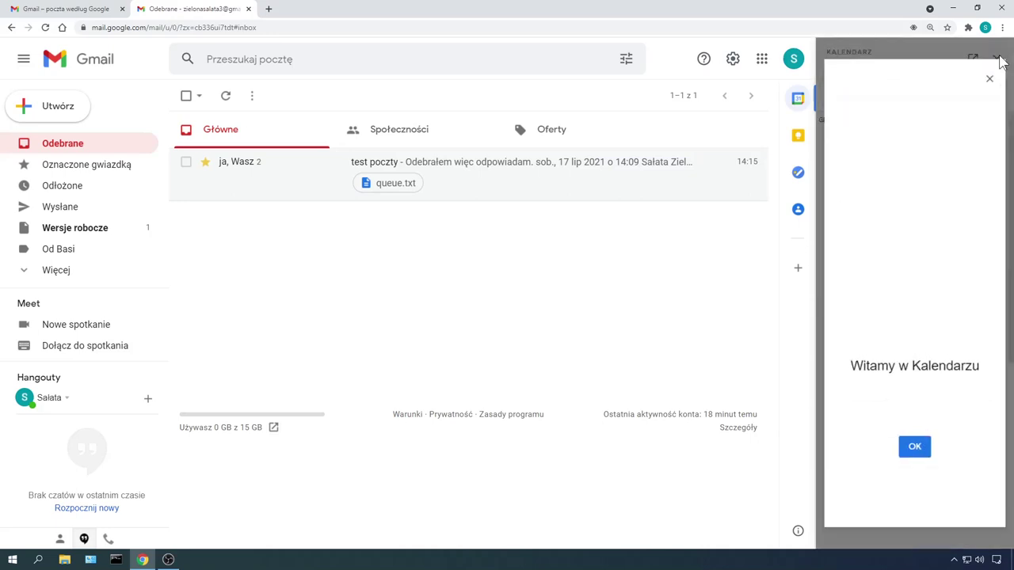
{"action": "left_click", "coordinate": [914, 461]}
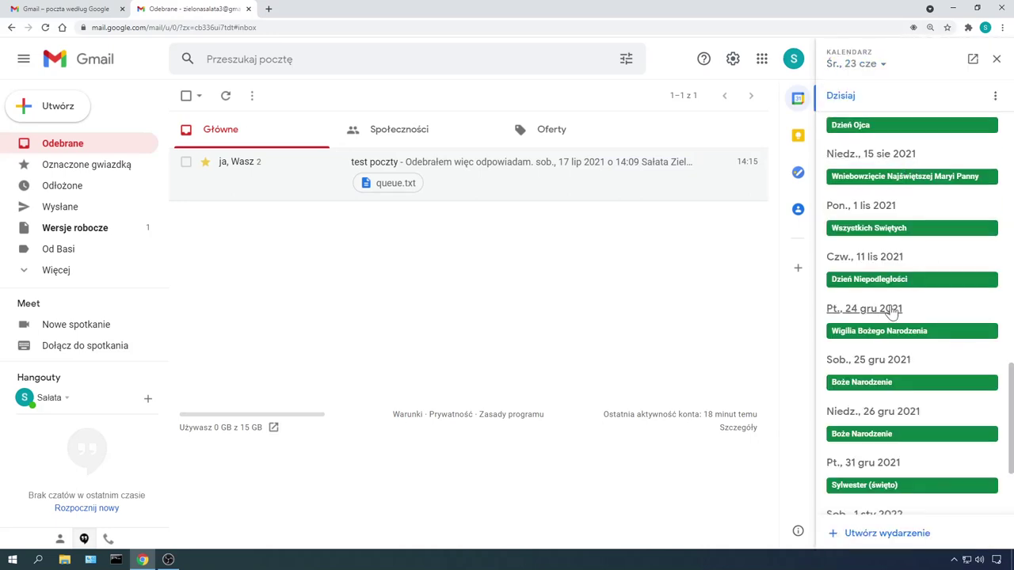
{"action": "left_click", "coordinate": [997, 60]}
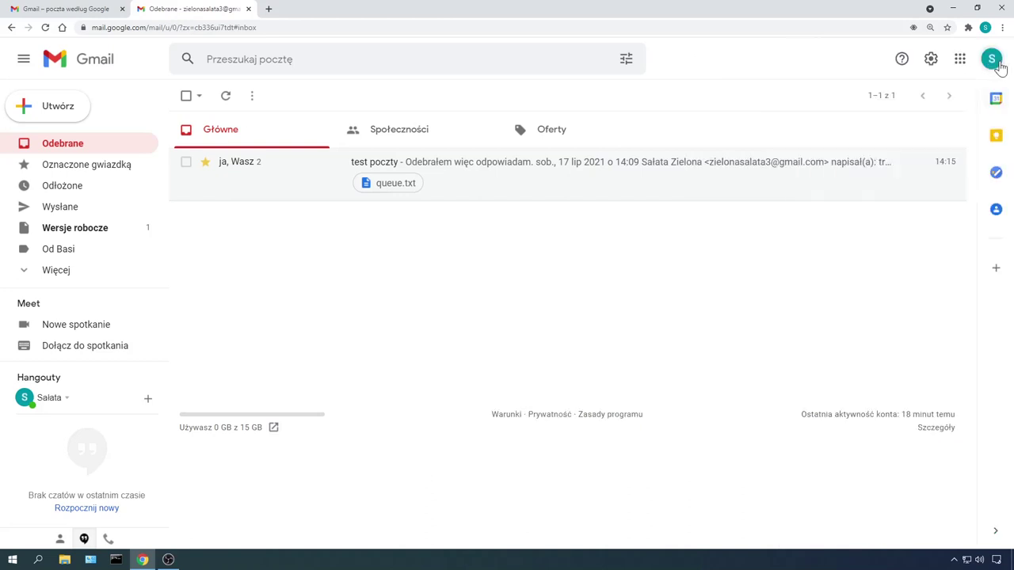
Look at the Keep notes panel, close it, and bring up the Tasks welcome screen.
{"action": "left_click", "coordinate": [998, 137]}
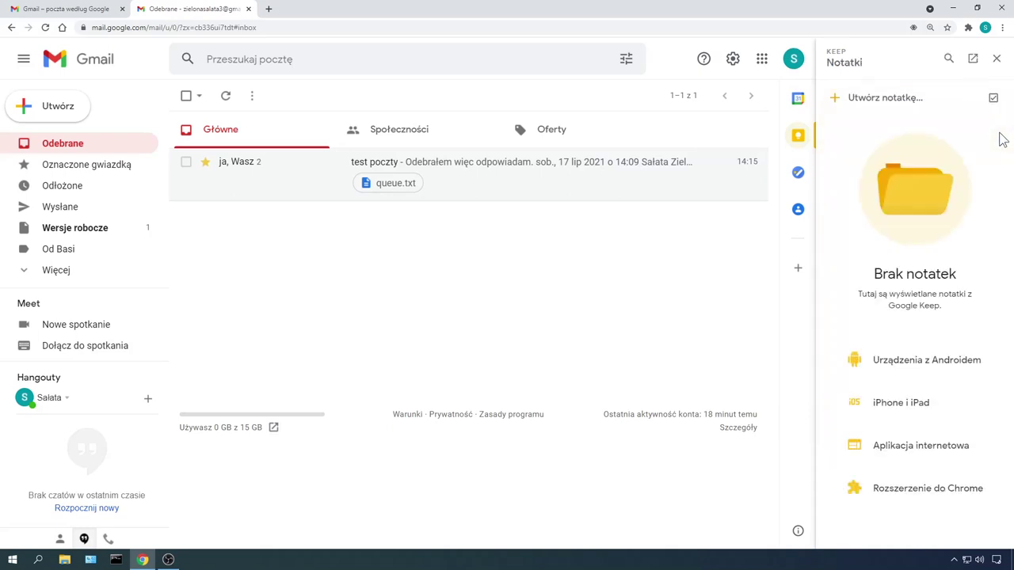
{"action": "left_click", "coordinate": [1000, 60]}
{"action": "left_click", "coordinate": [1001, 177]}
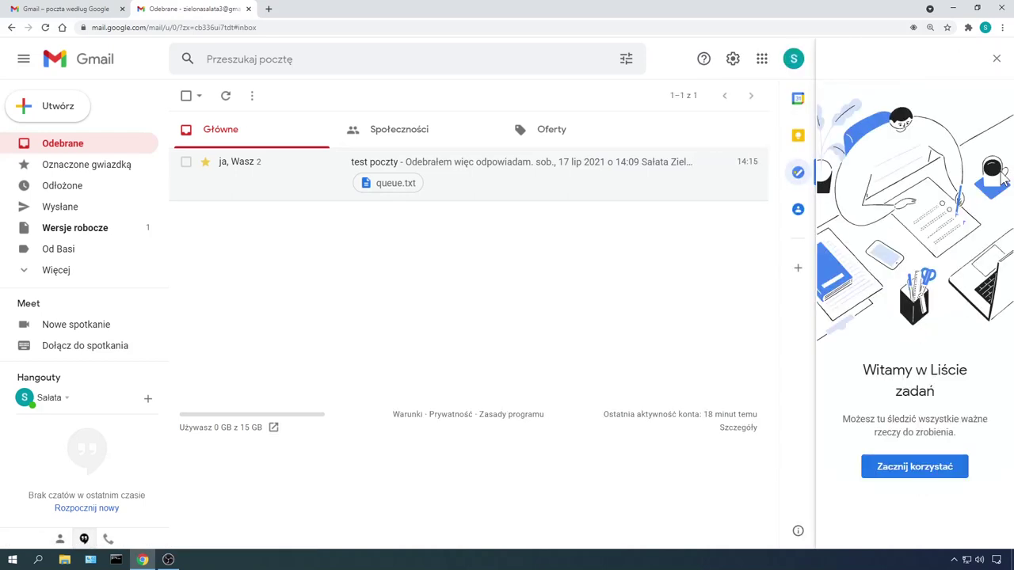
Start the task list and add a task named 'zakupy'.
{"action": "left_click", "coordinate": [917, 467]}
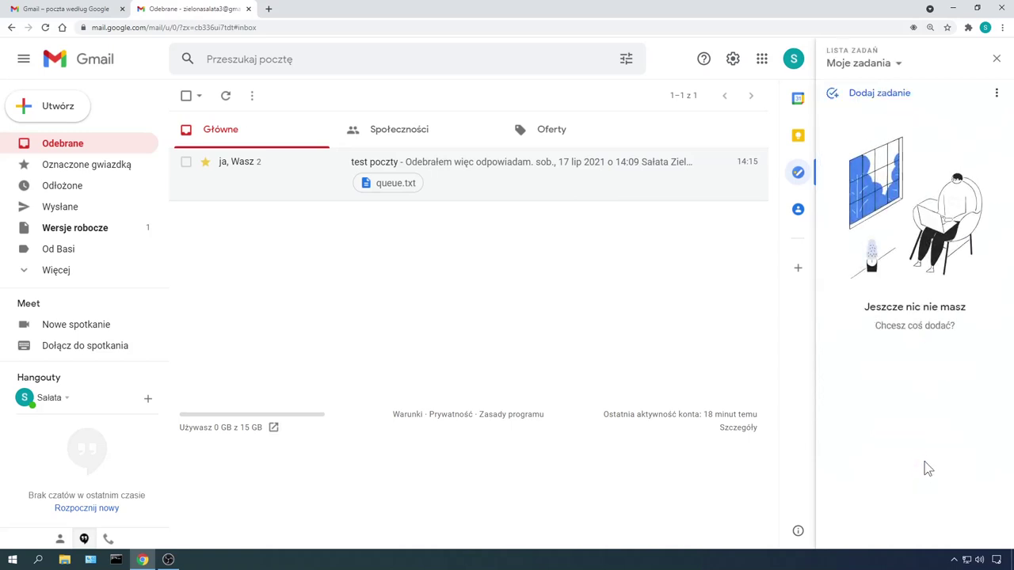
{"action": "left_click", "coordinate": [885, 94]}
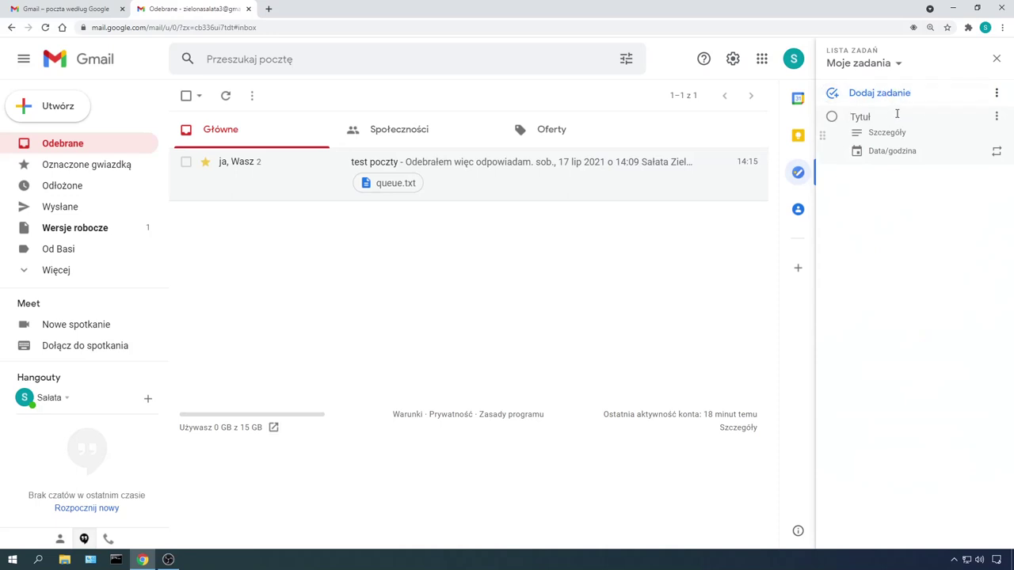
{"action": "type", "text": "zakupy"}
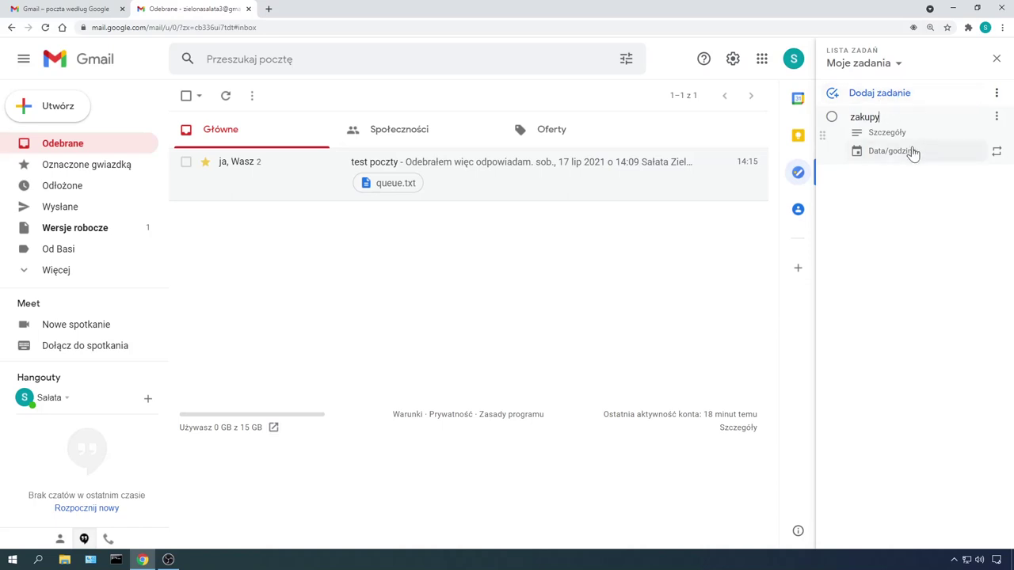
{"action": "key", "text": "Escape"}
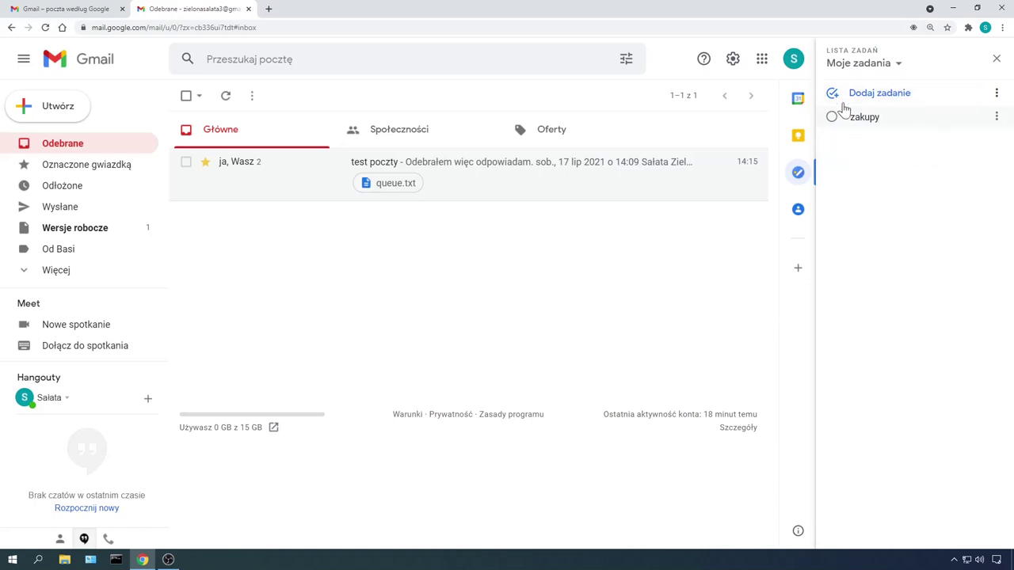
Tick 'zakupy' as completed, undo it, and close the Tasks panel.
{"action": "left_click", "coordinate": [833, 119]}
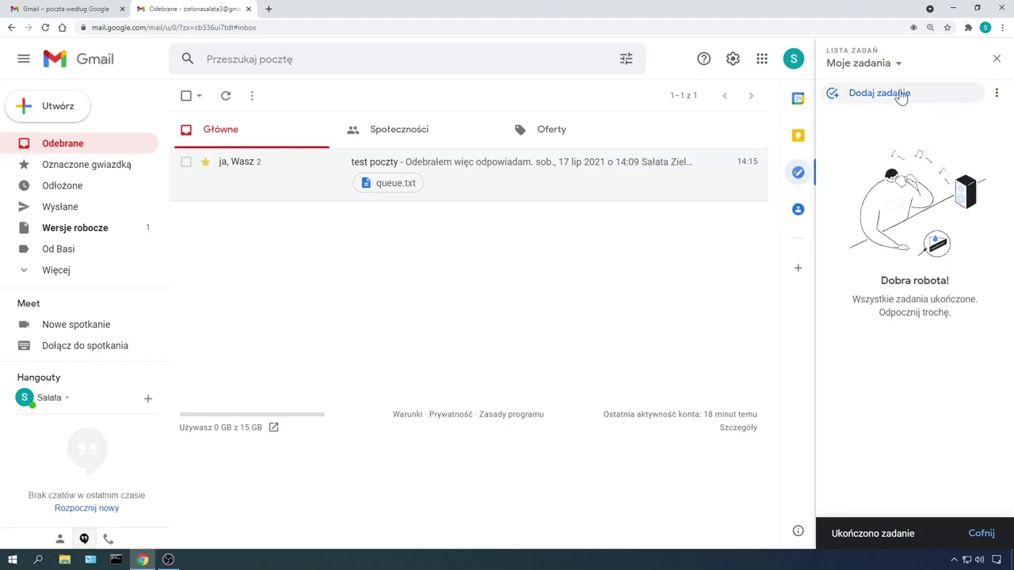
{"action": "left_click", "coordinate": [982, 535]}
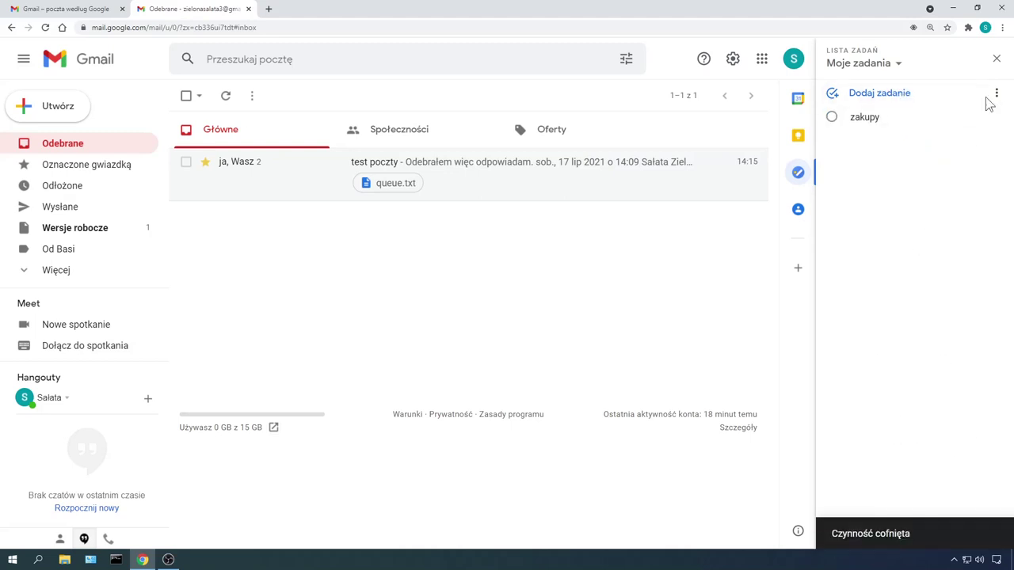
{"action": "left_click", "coordinate": [996, 59]}
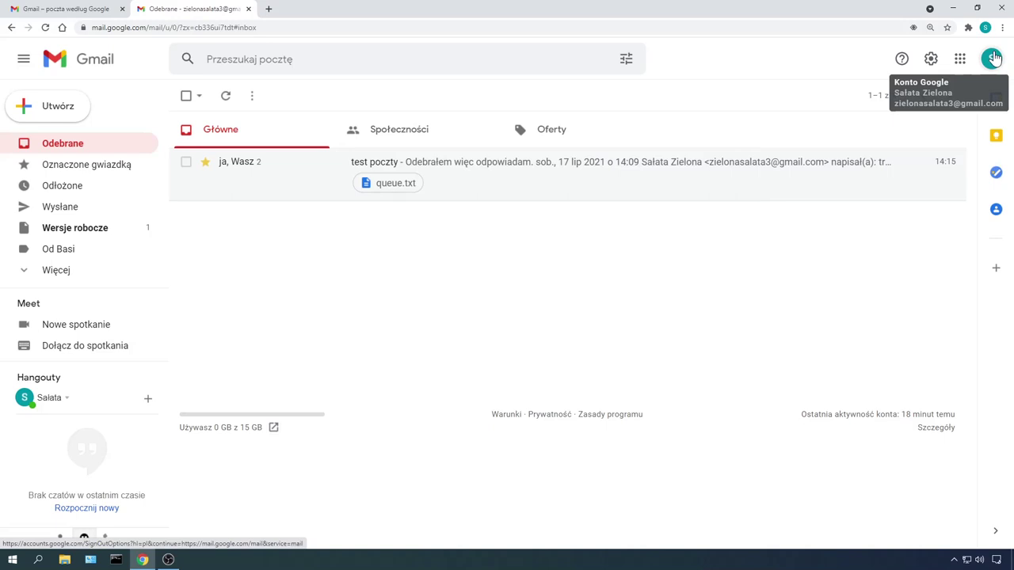
Open Google Contacts from the side panel, dismiss the notice, view Częste kontakty, then close the tab.
{"action": "left_click", "coordinate": [996, 210]}
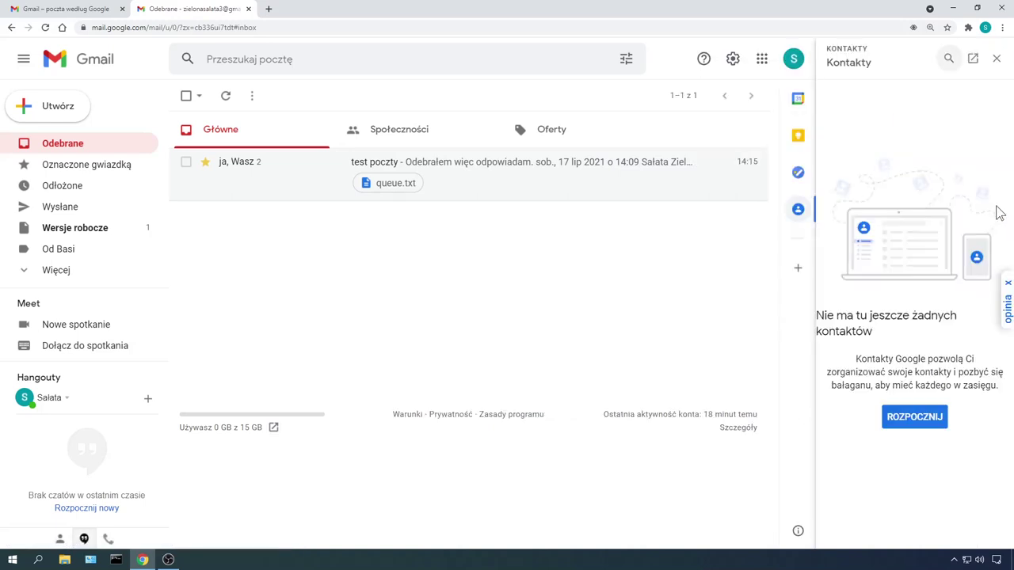
{"action": "left_click", "coordinate": [916, 417]}
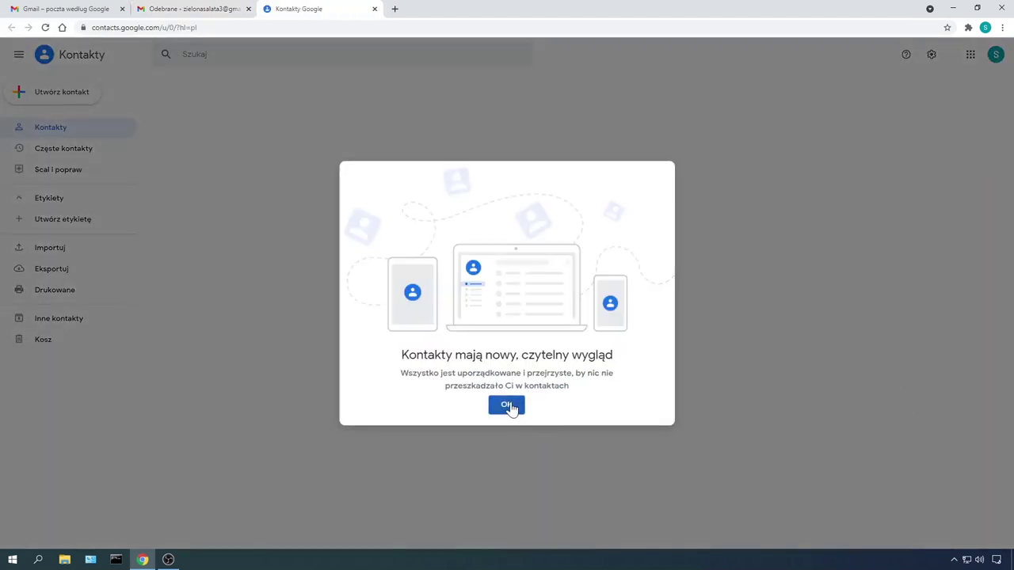
{"action": "left_click", "coordinate": [514, 405]}
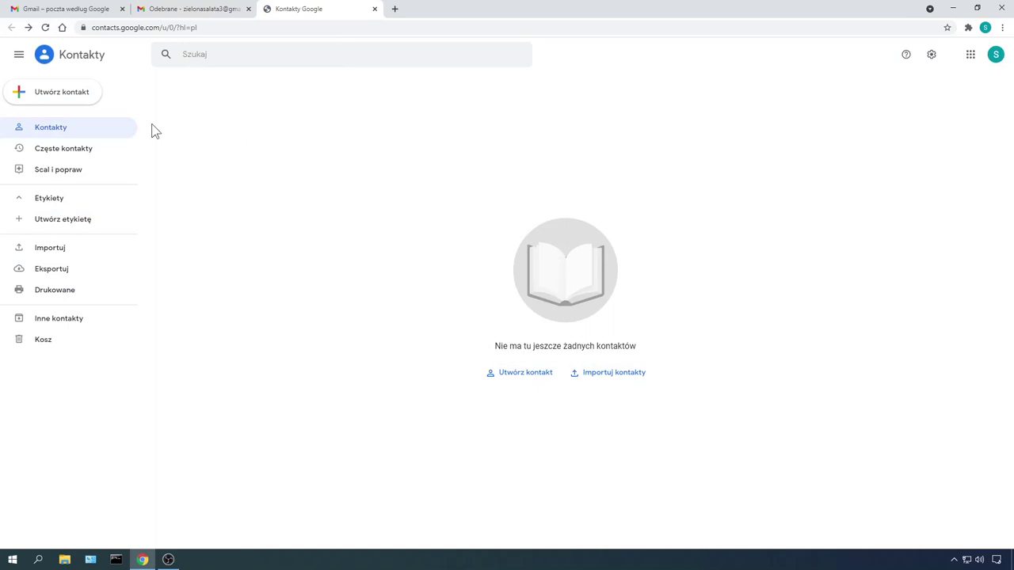
{"action": "left_click", "coordinate": [73, 153]}
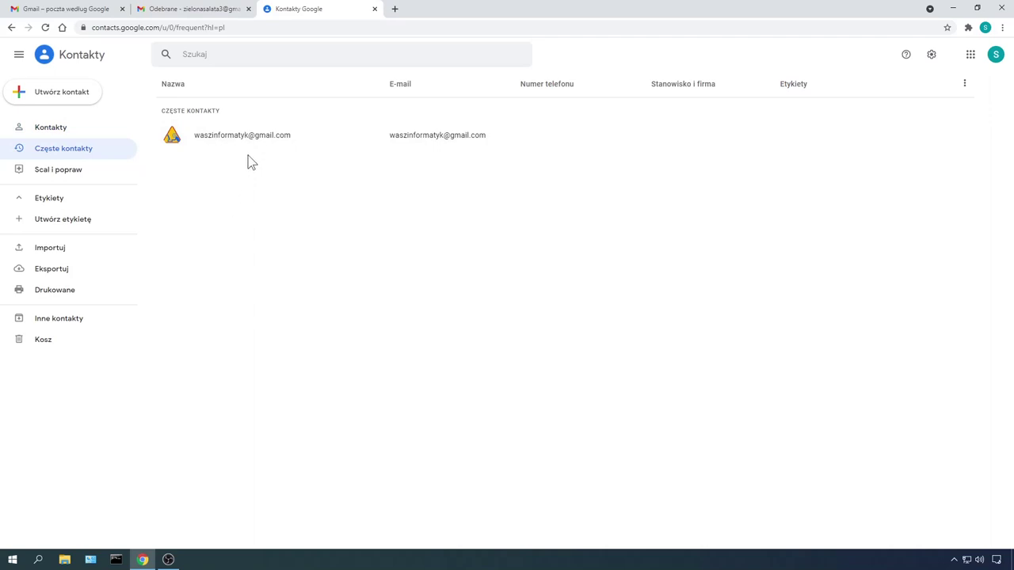
{"action": "left_click", "coordinate": [374, 8]}
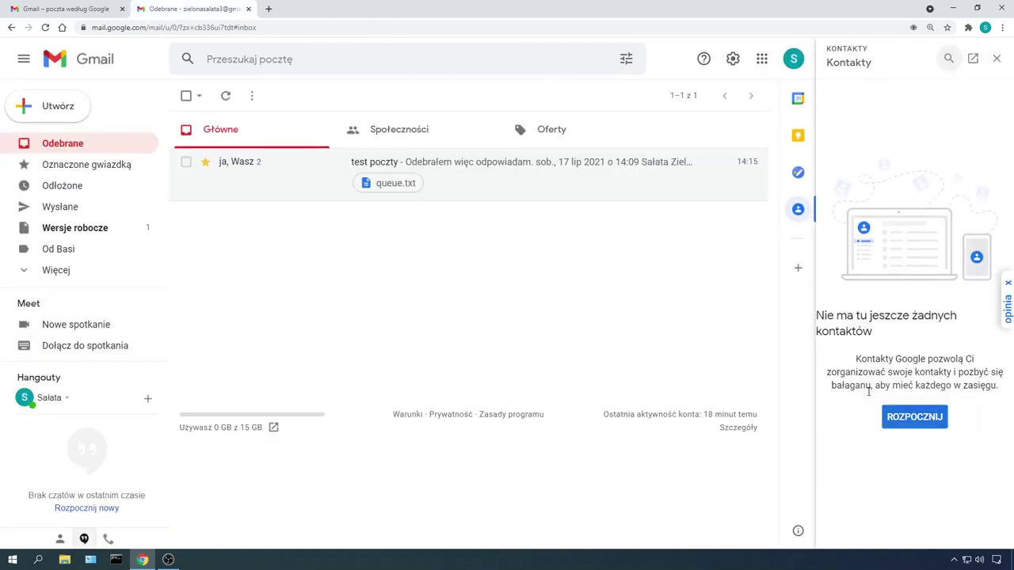
Reopen Google Contacts, view Częste kontakty zoomed to 125%, then close the tab.
{"action": "left_click", "coordinate": [929, 422]}
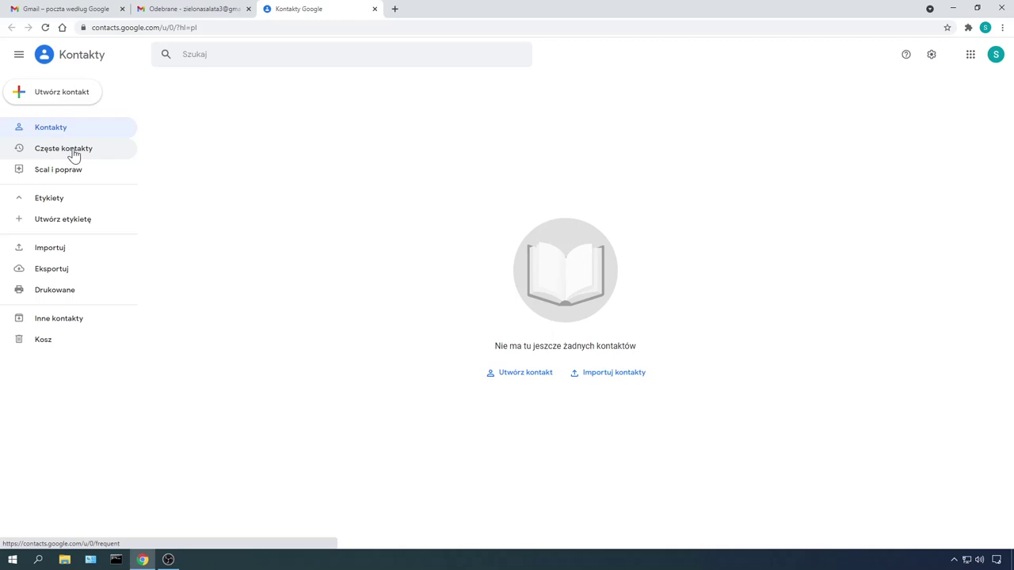
{"action": "left_click", "coordinate": [74, 153]}
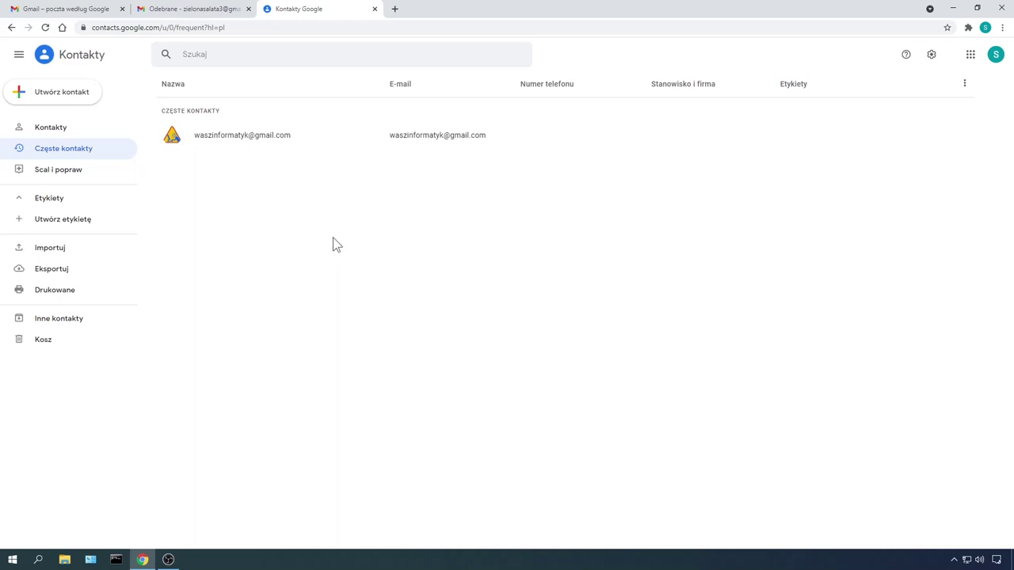
{"action": "key", "text": "ctrl+plus"}
{"action": "key", "text": "ctrl+plus"}
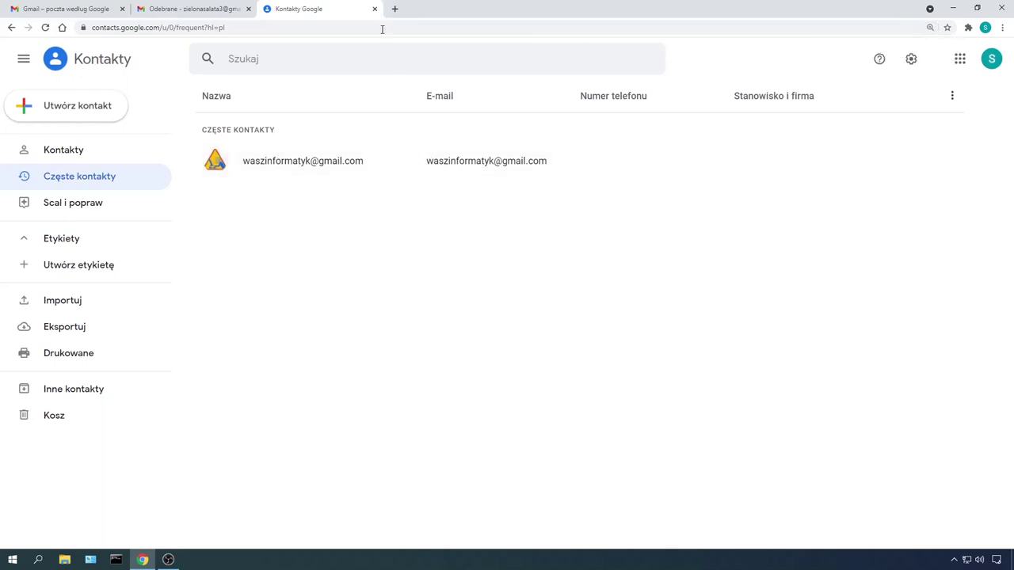
{"action": "key", "text": "ctrl+w"}
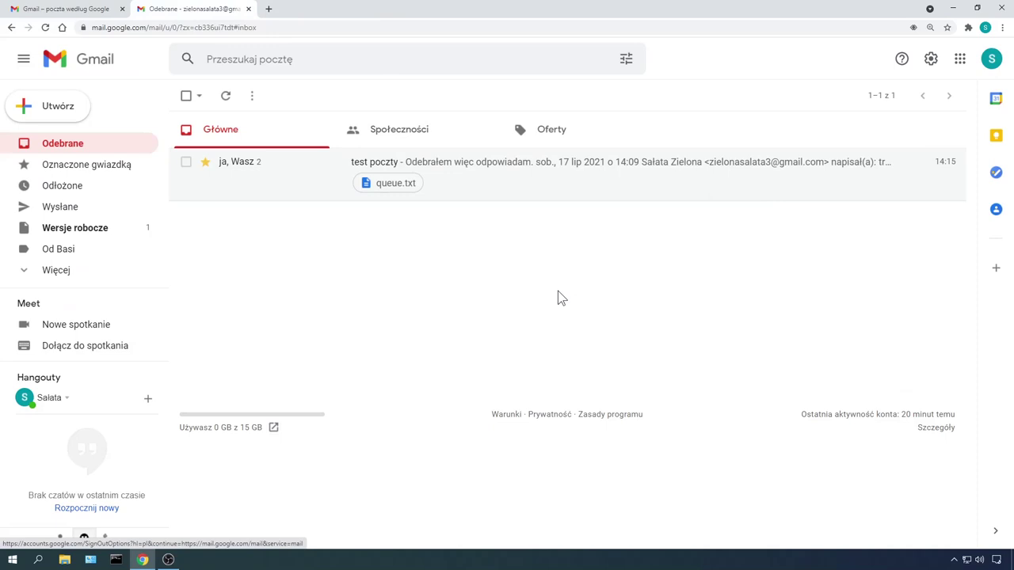